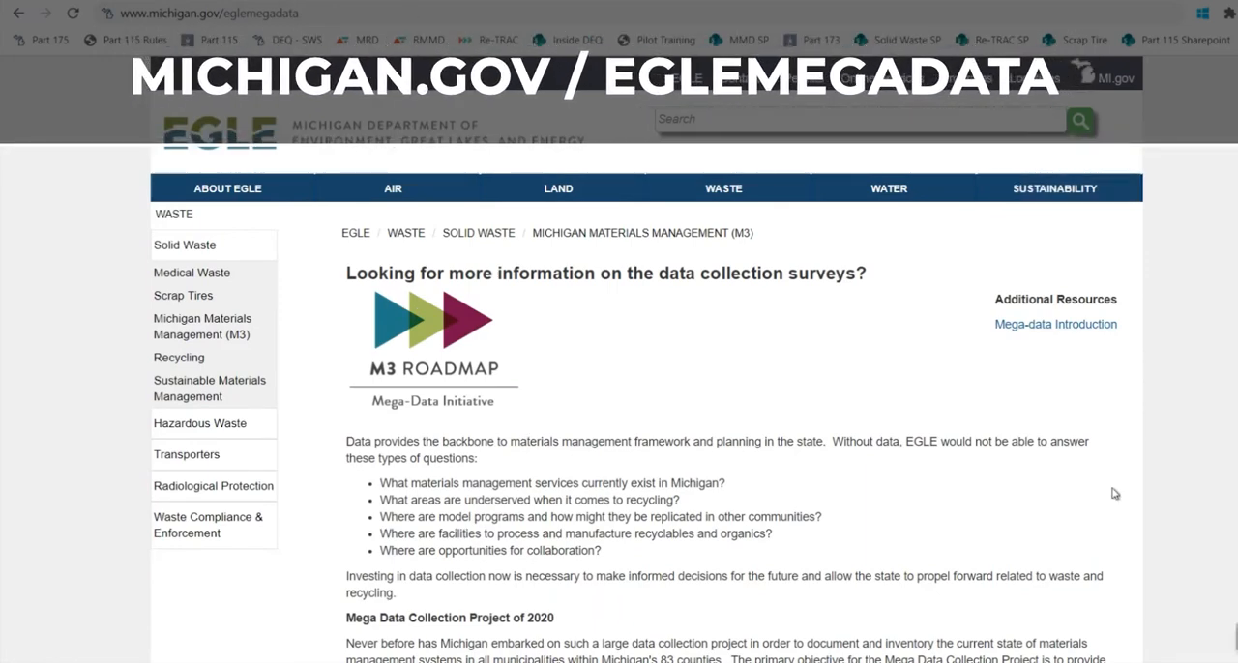
Open the Mega Data Collection Project application form linked on the EGLE mega-data page.
{"action": "scroll", "coordinate": [646, 360], "scroll_direction": "down", "scroll_amount": 1}
{"action": "scroll", "coordinate": [646, 360], "scroll_direction": "down", "scroll_amount": 5}
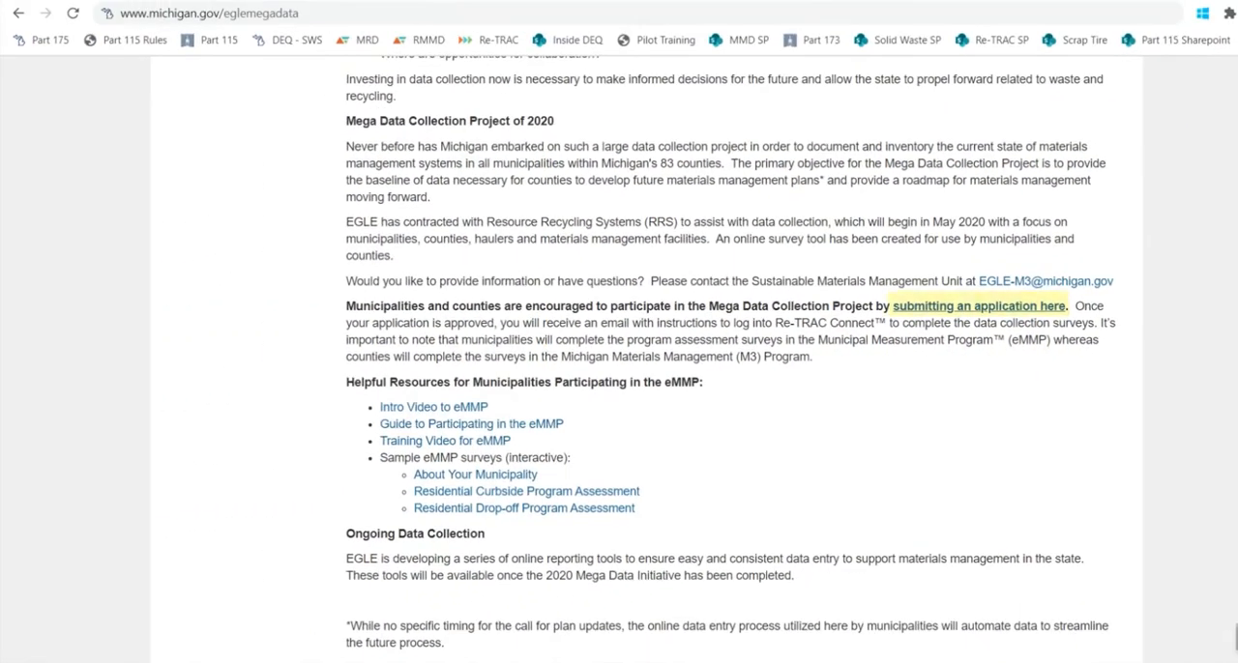
{"action": "left_click", "coordinate": [817, 291]}
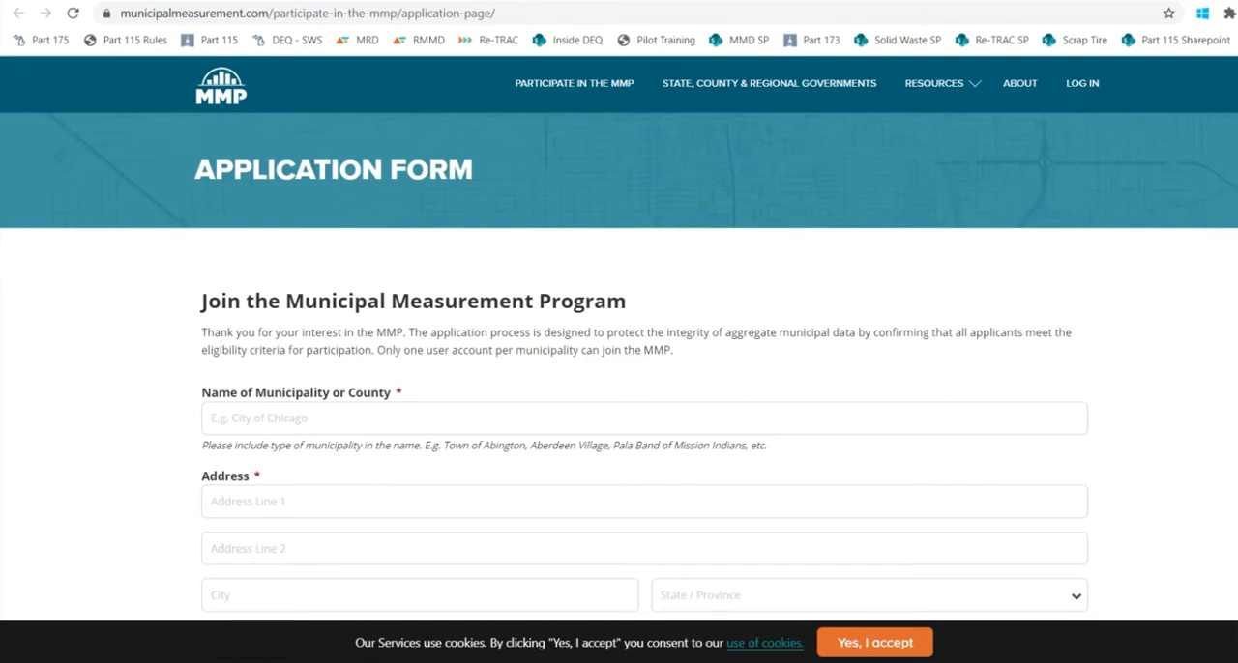
Review the fields of the Municipal Measurement Program application form, from municipality name and address to agency type.
{"action": "scroll", "coordinate": [619, 386], "scroll_direction": "down", "scroll_amount": 2}
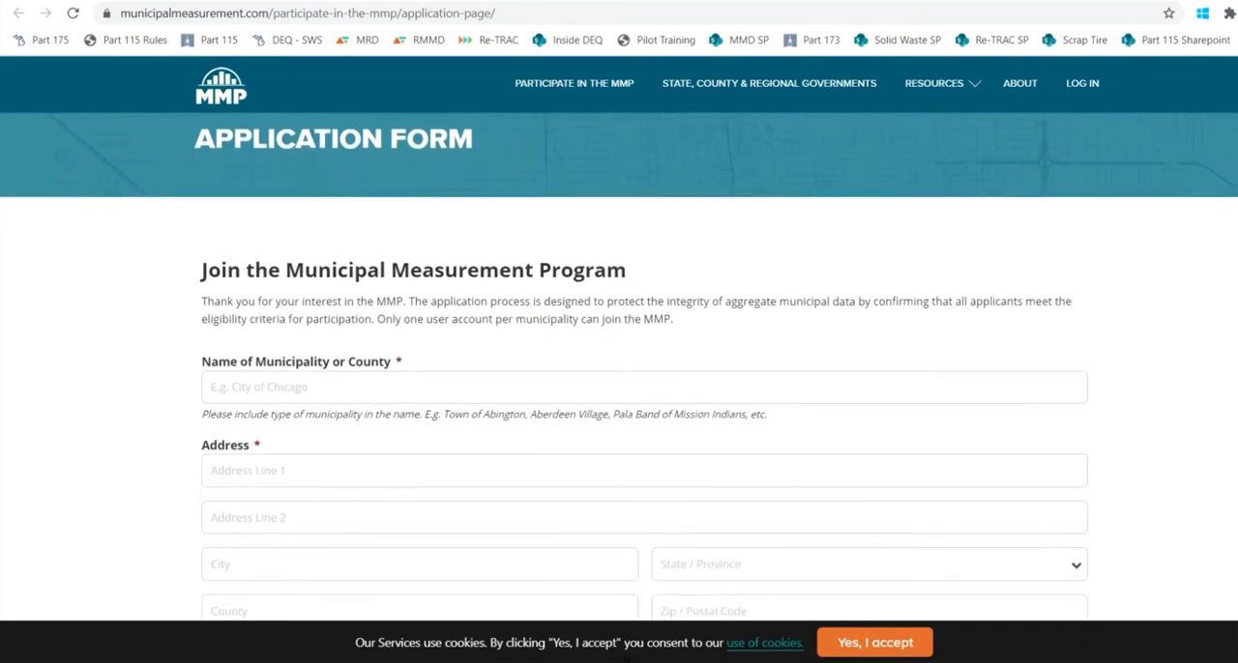
{"action": "scroll", "coordinate": [619, 370], "scroll_direction": "down", "scroll_amount": 1}
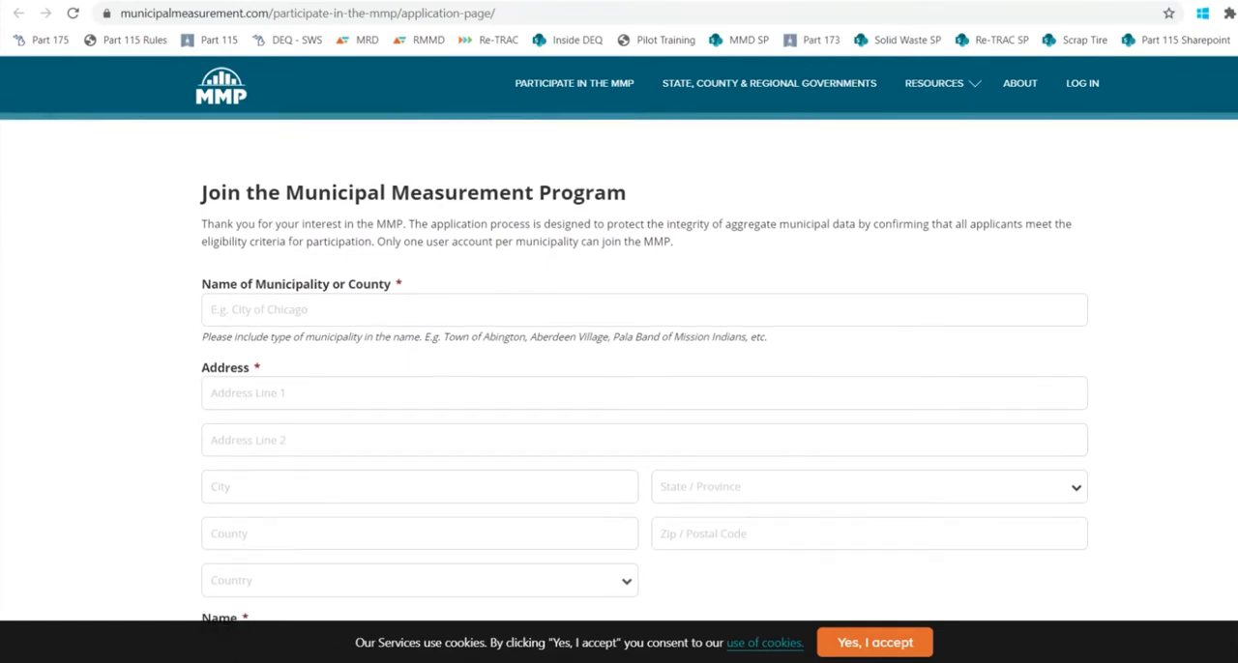
{"action": "scroll", "coordinate": [619, 370], "scroll_direction": "down", "scroll_amount": 2}
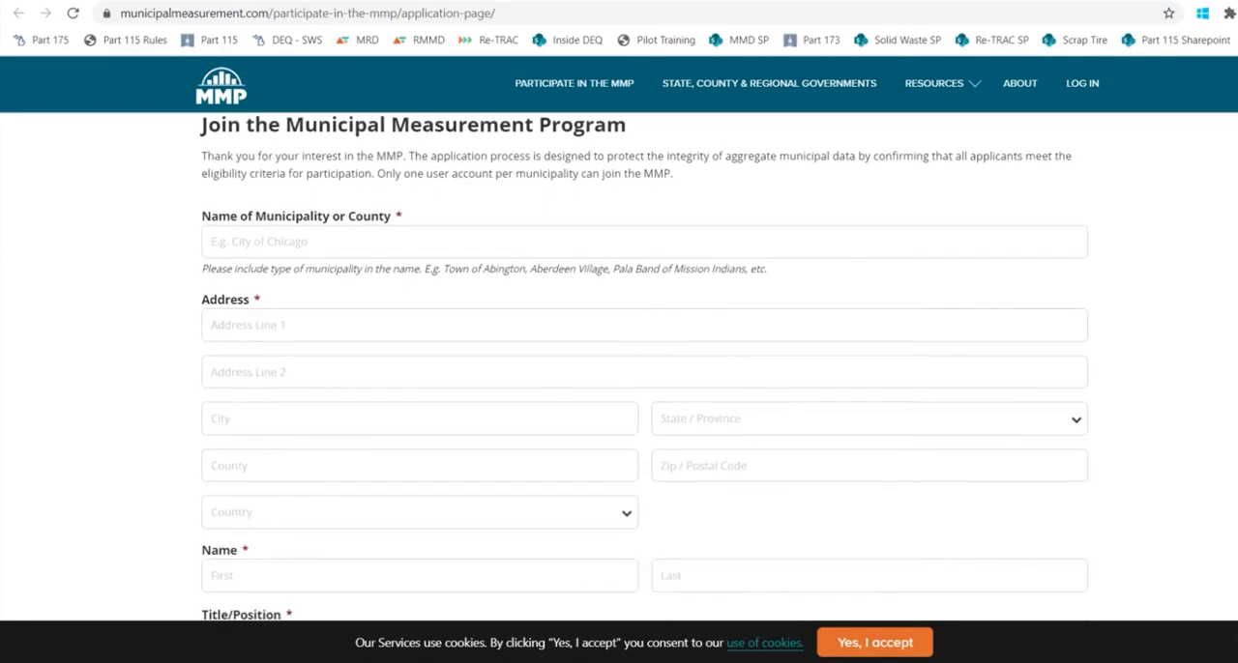
{"action": "scroll", "coordinate": [619, 371], "scroll_direction": "down", "scroll_amount": 3}
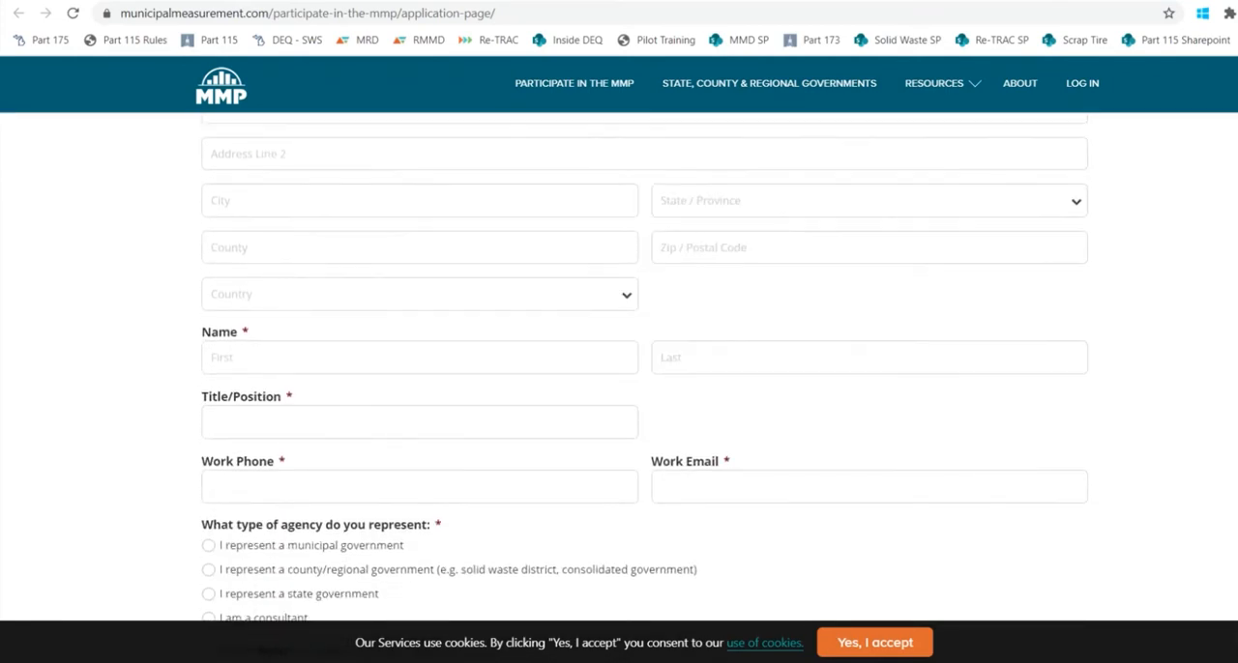
{"action": "scroll", "coordinate": [619, 370], "scroll_direction": "down", "scroll_amount": 3}
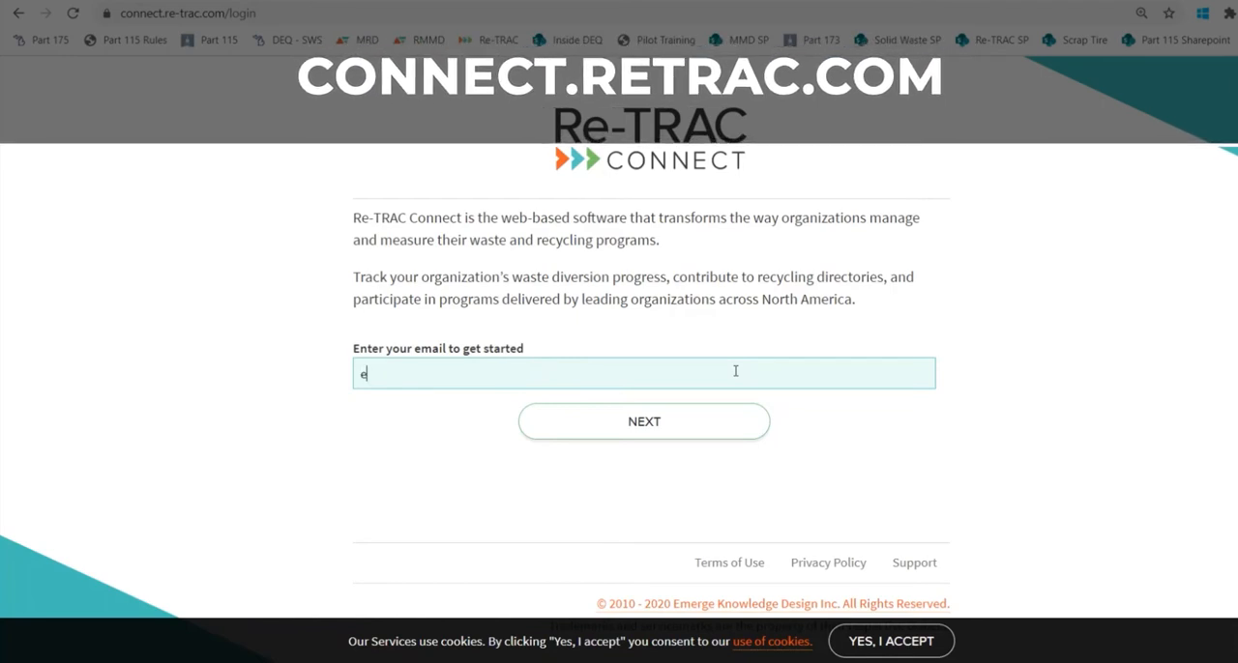
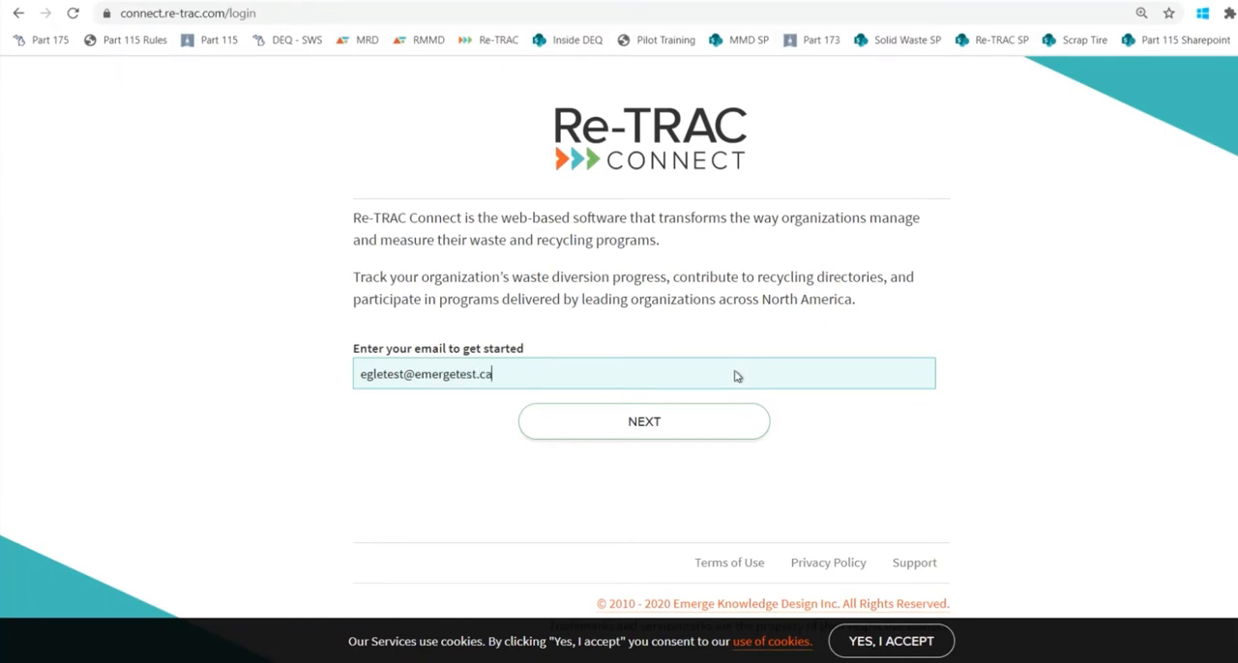
Log in to Re-TRAC Connect with the account e-mail and password.
{"action": "key", "text": "Return"}
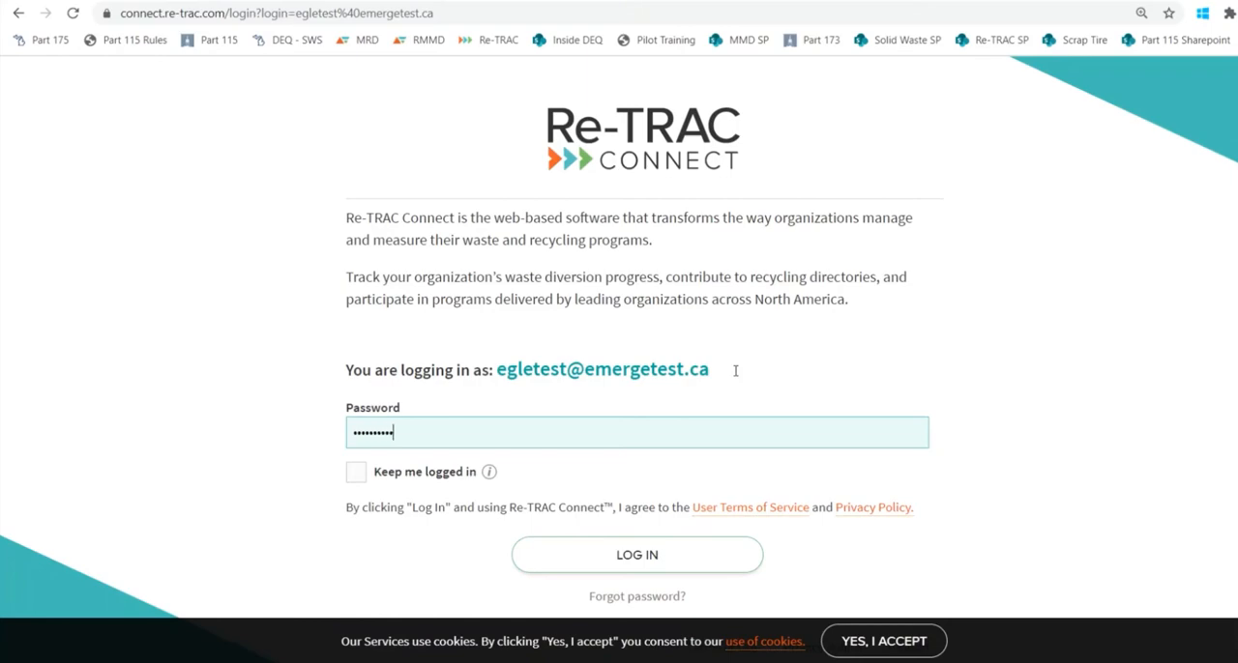
{"action": "key", "text": "Return"}
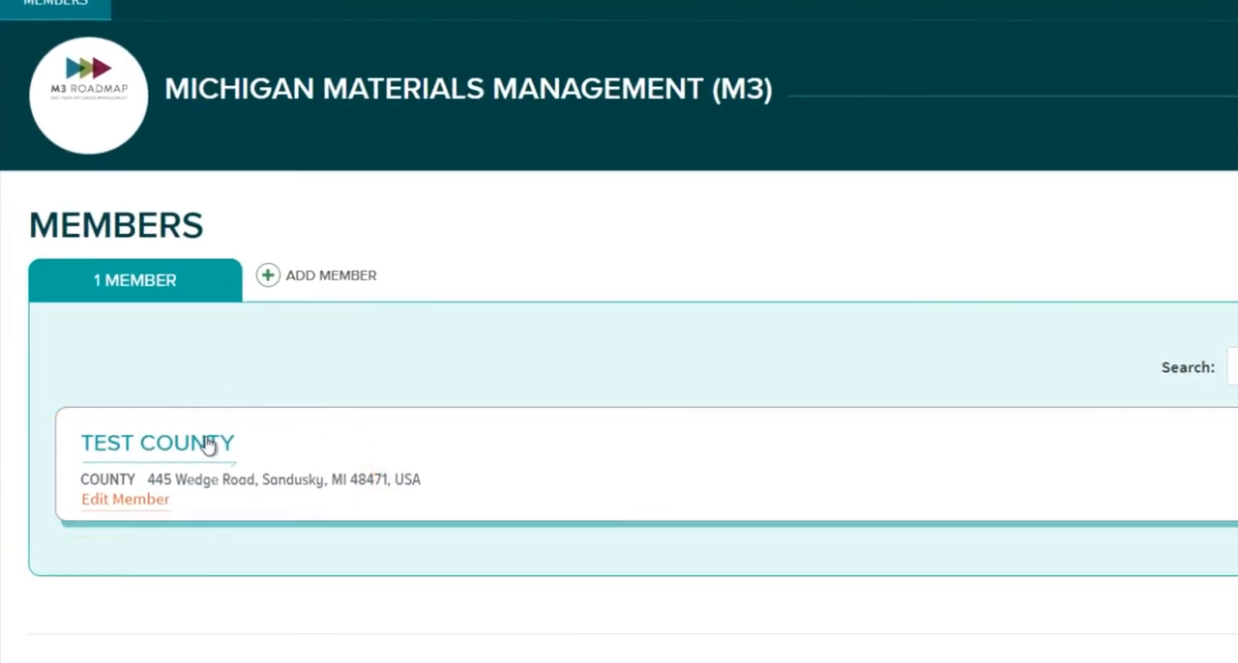
Open the Test County member's workspace and start a new 2020 annual About your County or Organization survey.
{"action": "left_click", "coordinate": [207, 445]}
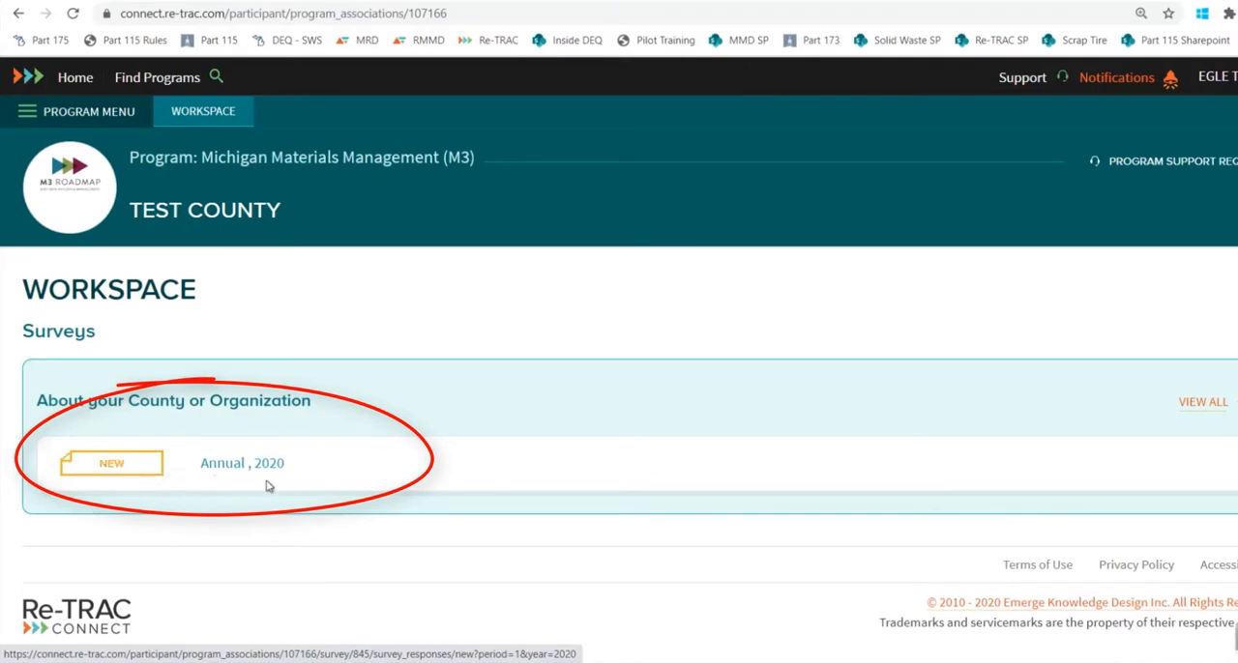
{"action": "left_click", "coordinate": [129, 471]}
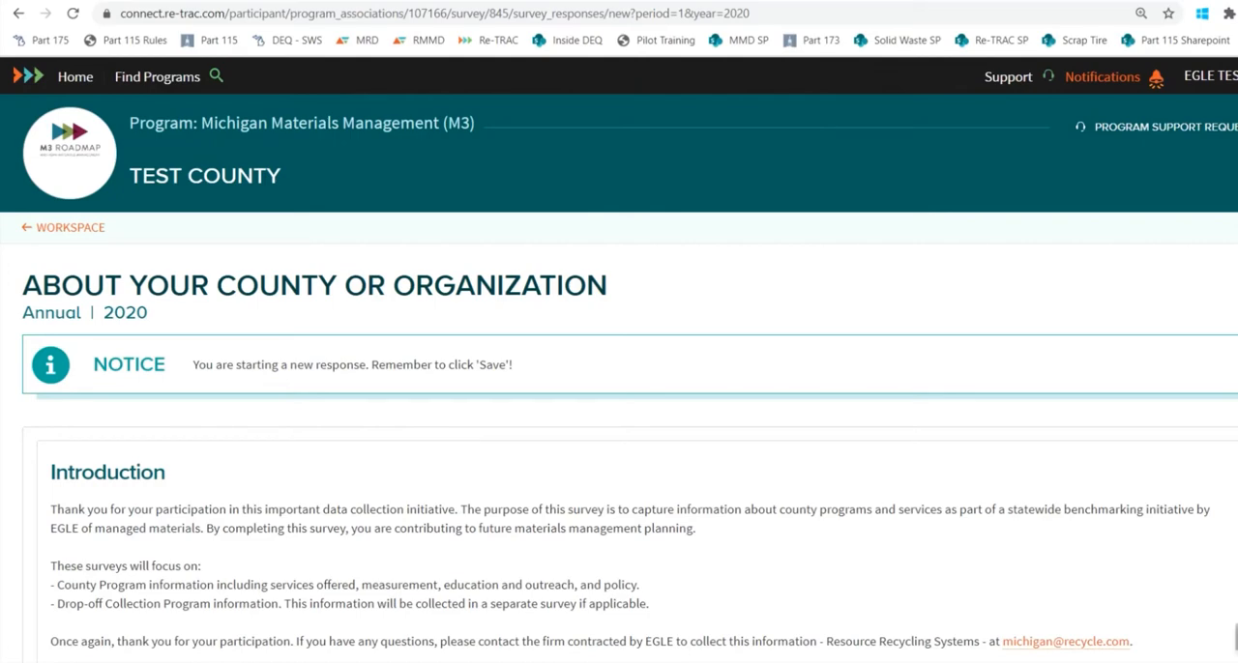
Save the blank survey response from the end of the form and choose Find and Fix Errors to locate the missing required fields.
{"action": "scroll", "coordinate": [619, 386], "scroll_direction": "down", "scroll_amount": 3}
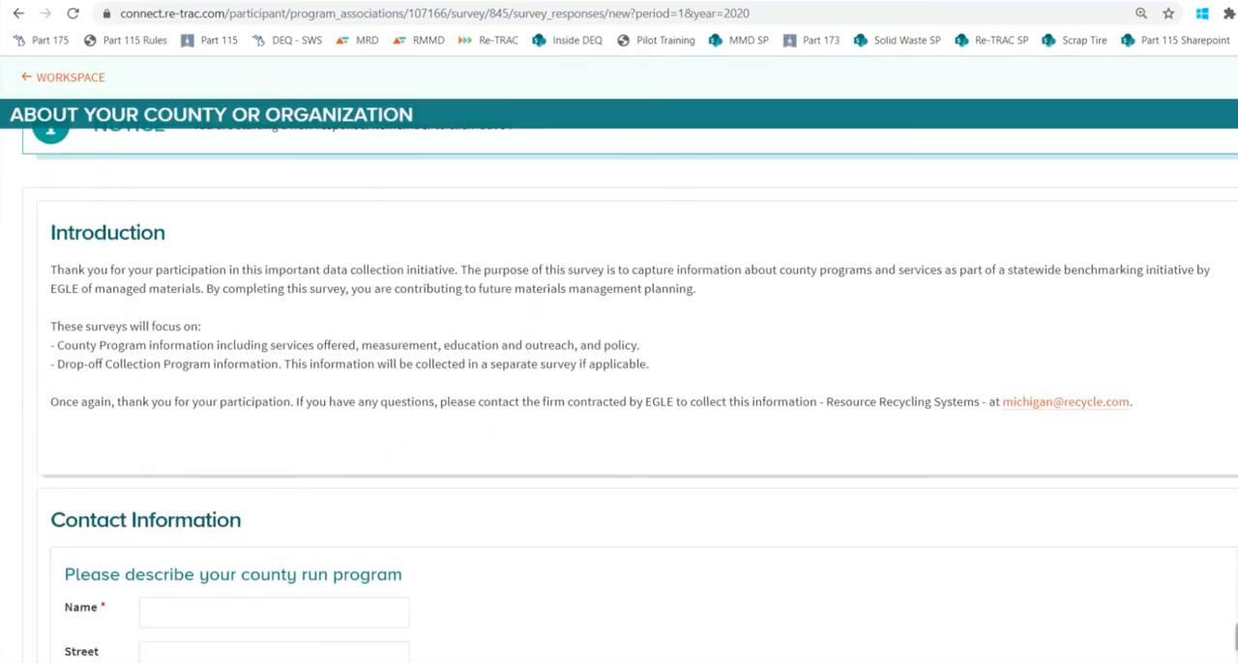
{"action": "scroll", "coordinate": [637, 400], "scroll_direction": "down", "scroll_amount": 4}
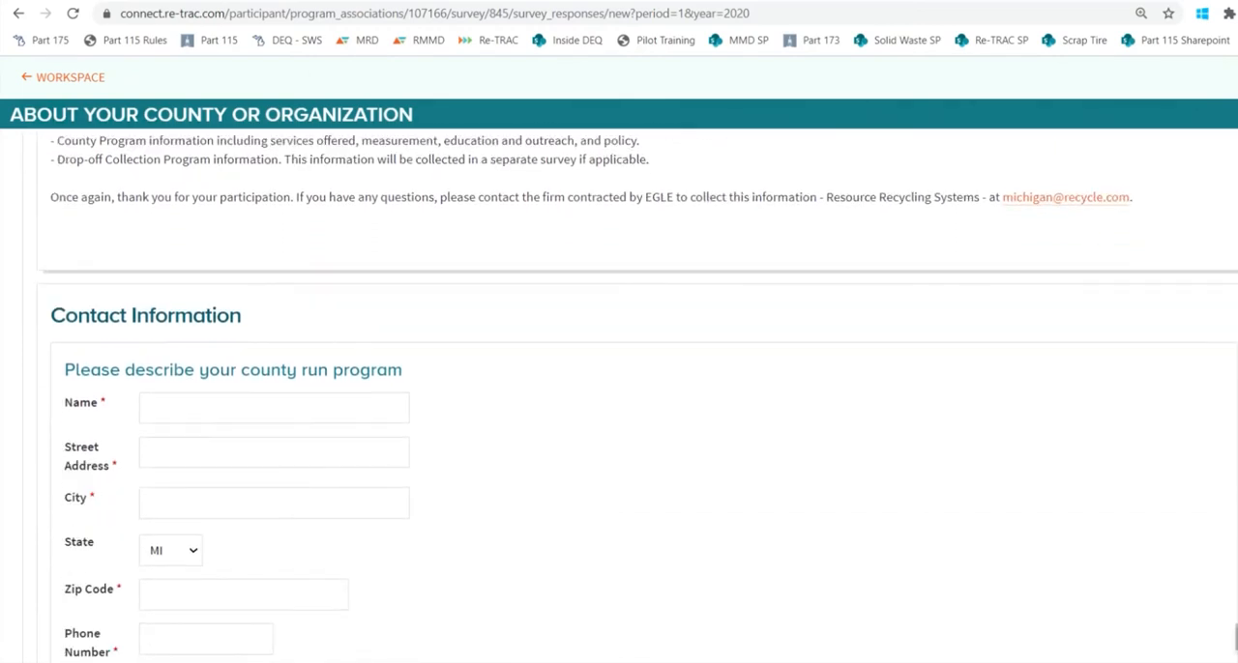
{"action": "scroll", "coordinate": [619, 387], "scroll_direction": "down", "scroll_amount": 6}
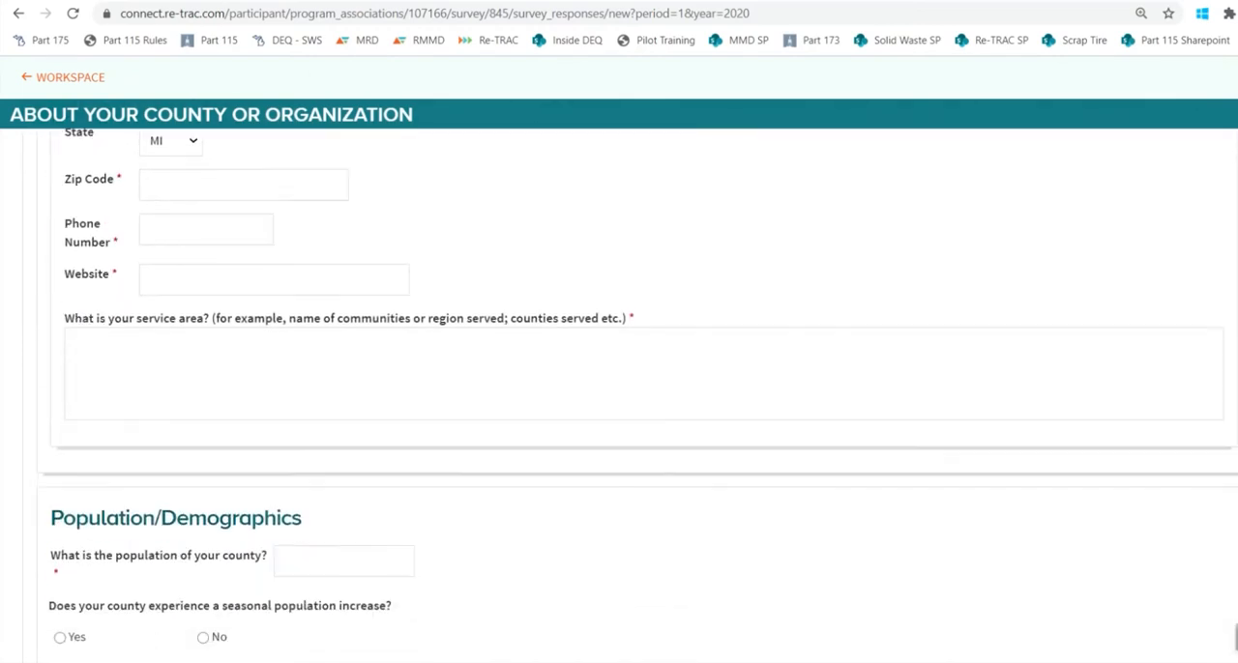
{"action": "scroll", "coordinate": [619, 397], "scroll_direction": "down", "scroll_amount": 5}
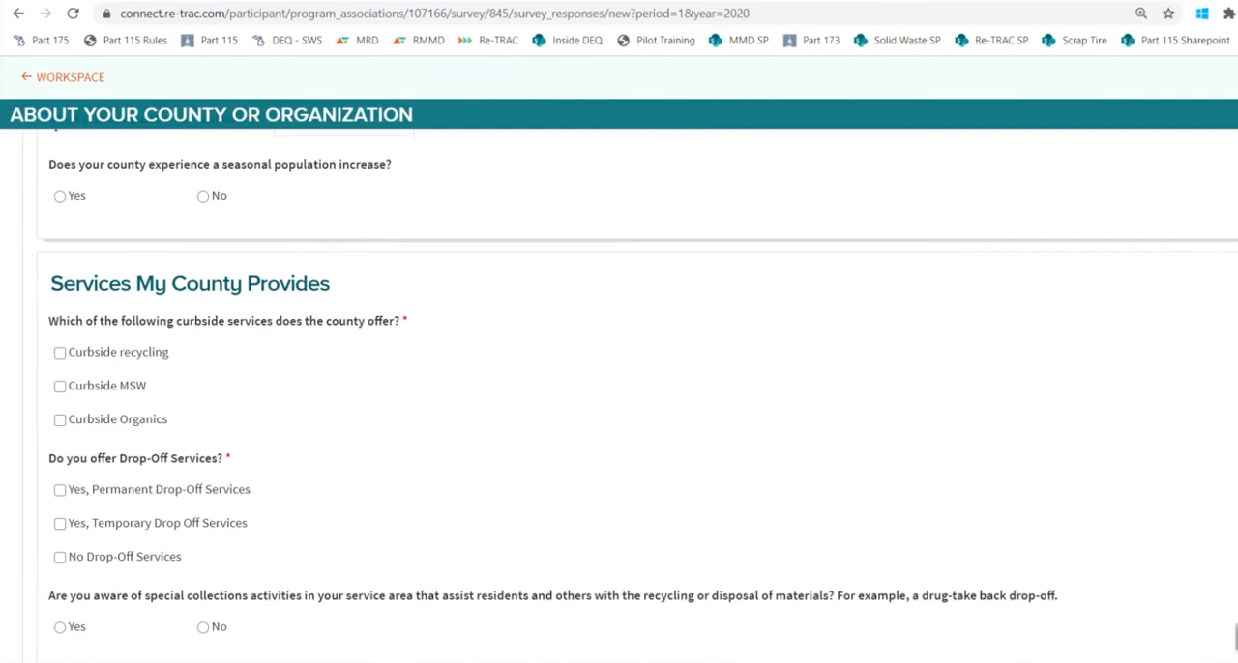
{"action": "scroll", "coordinate": [619, 387], "scroll_direction": "down", "scroll_amount": 15}
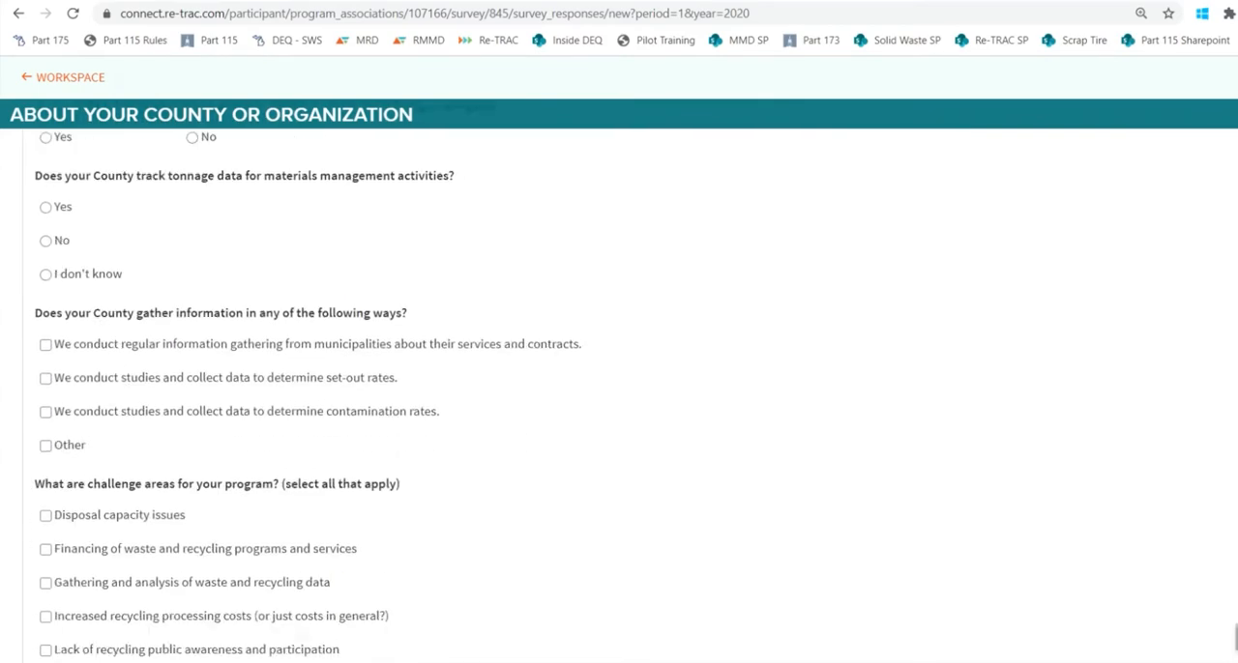
{"action": "scroll", "coordinate": [619, 387], "scroll_direction": "down", "scroll_amount": 5}
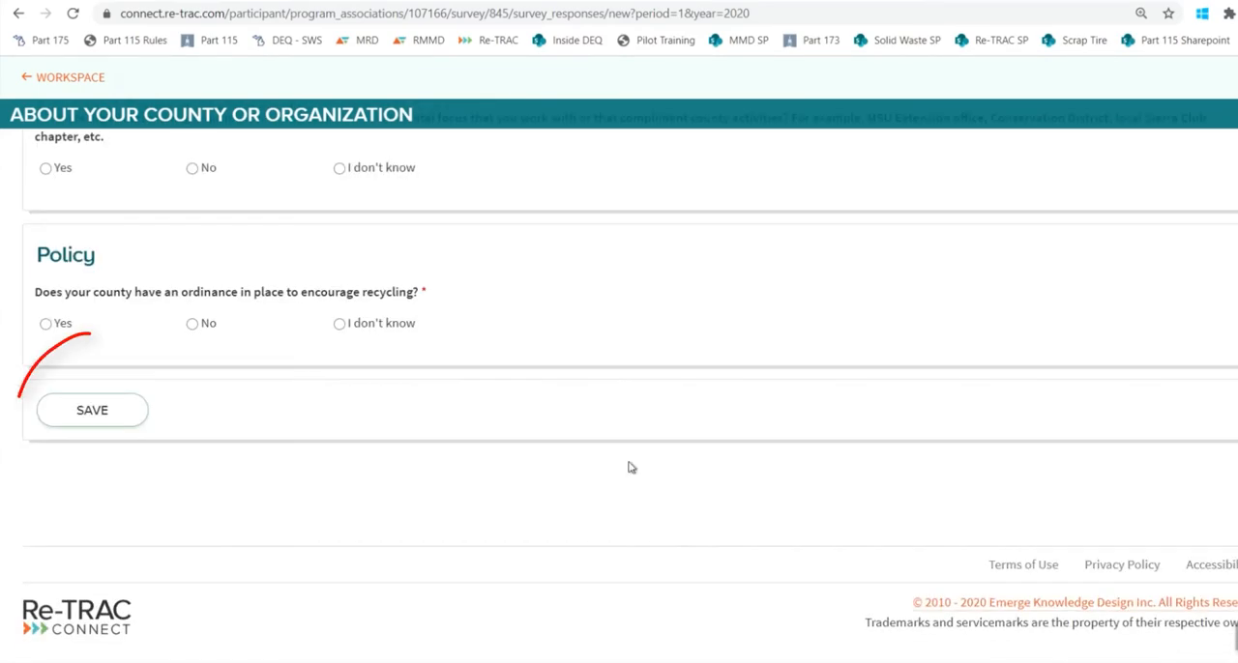
{"action": "left_click", "coordinate": [95, 412]}
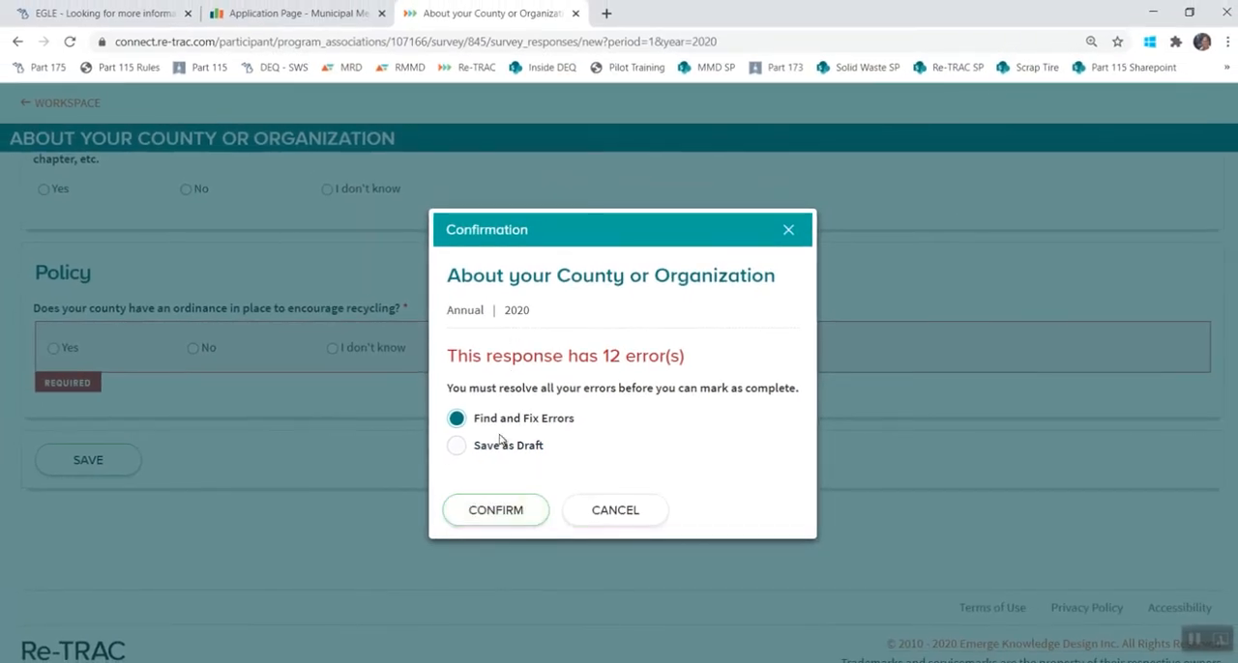
{"action": "left_click", "coordinate": [496, 511]}
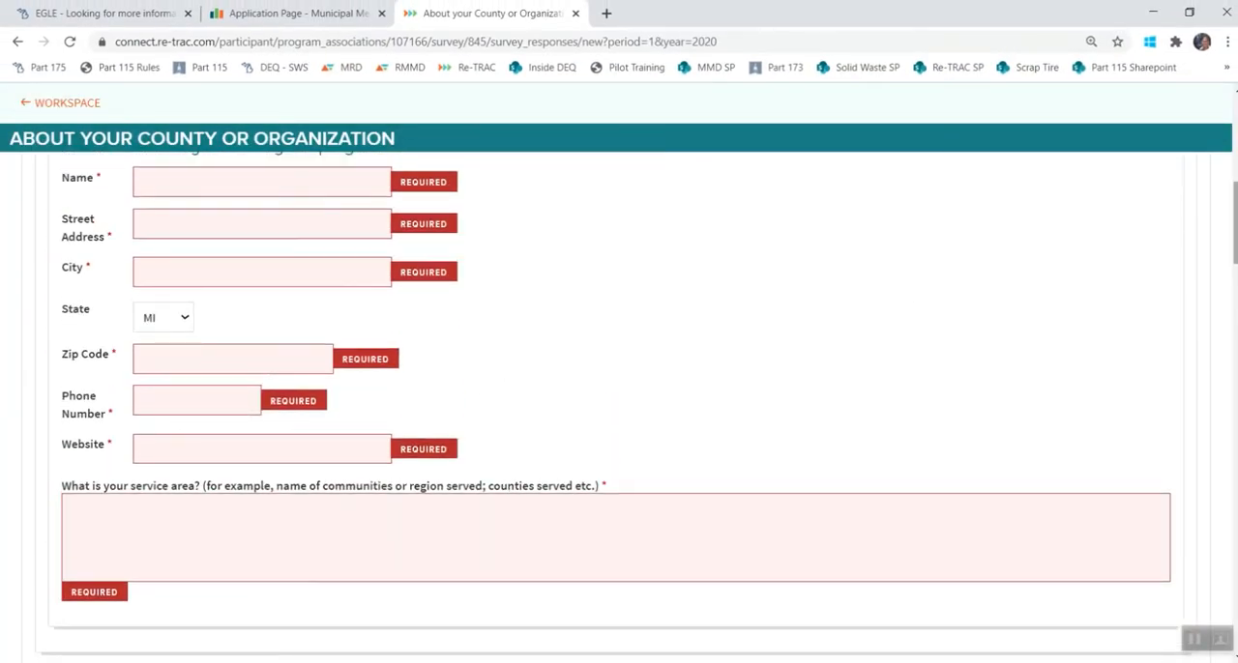
{"action": "left_click_drag", "start_coordinate": [1236, 230], "coordinate": [1234, 188]}
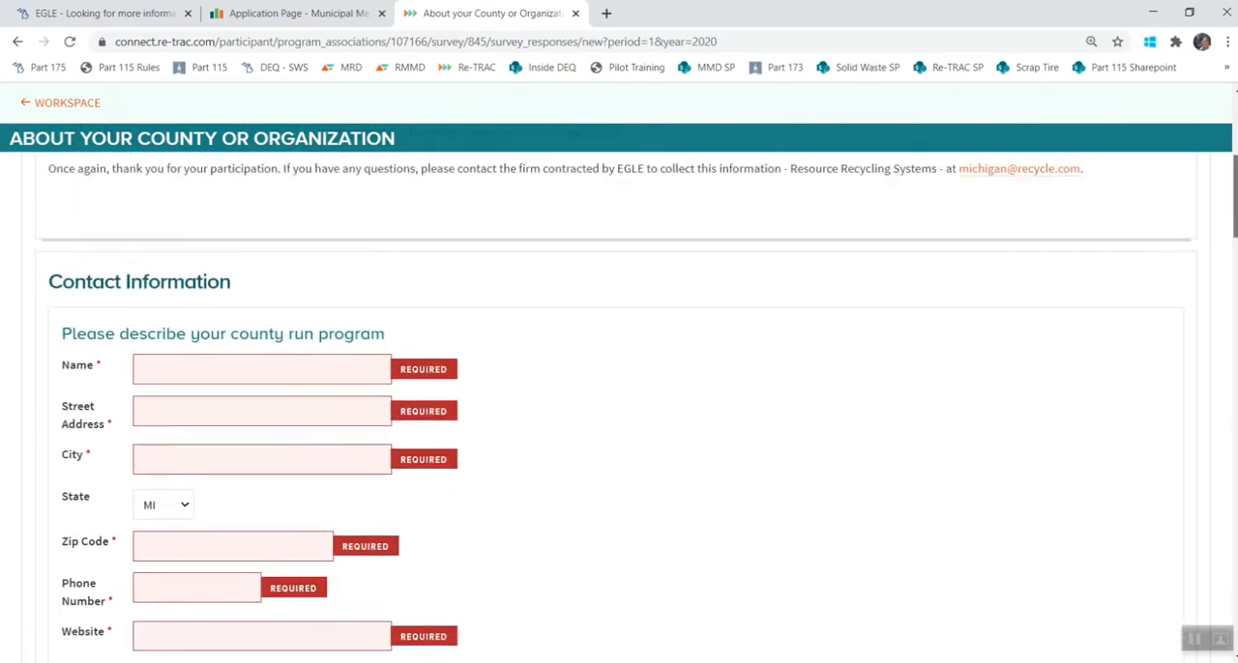
{"action": "left_click", "coordinate": [1194, 641]}
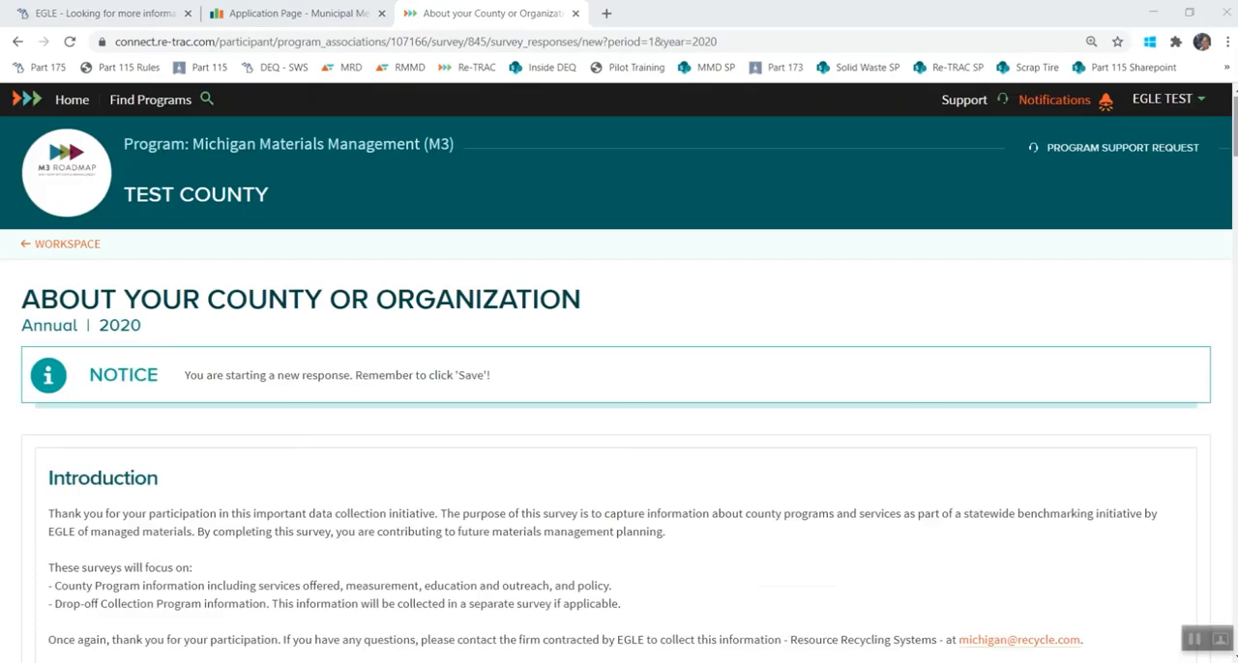
Check the survey answers from Contact Information through Policy and save the response.
{"action": "scroll", "coordinate": [619, 387], "scroll_direction": "down", "scroll_amount": 8}
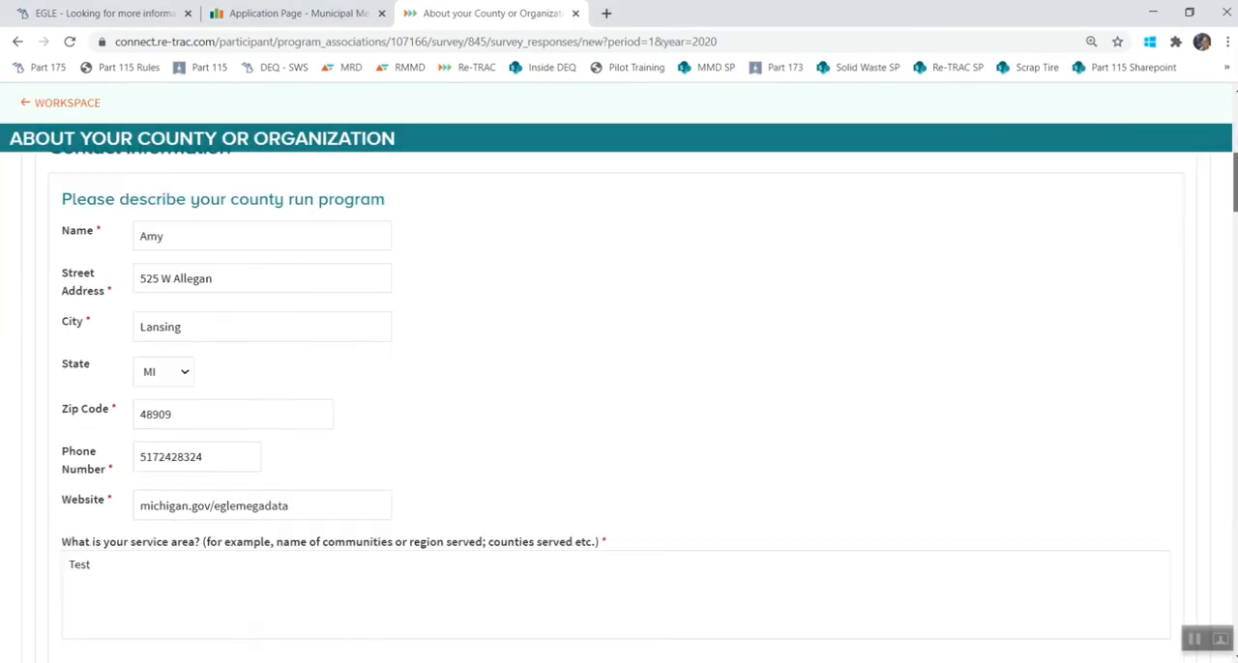
{"action": "scroll", "coordinate": [619, 387], "scroll_direction": "down", "scroll_amount": 4}
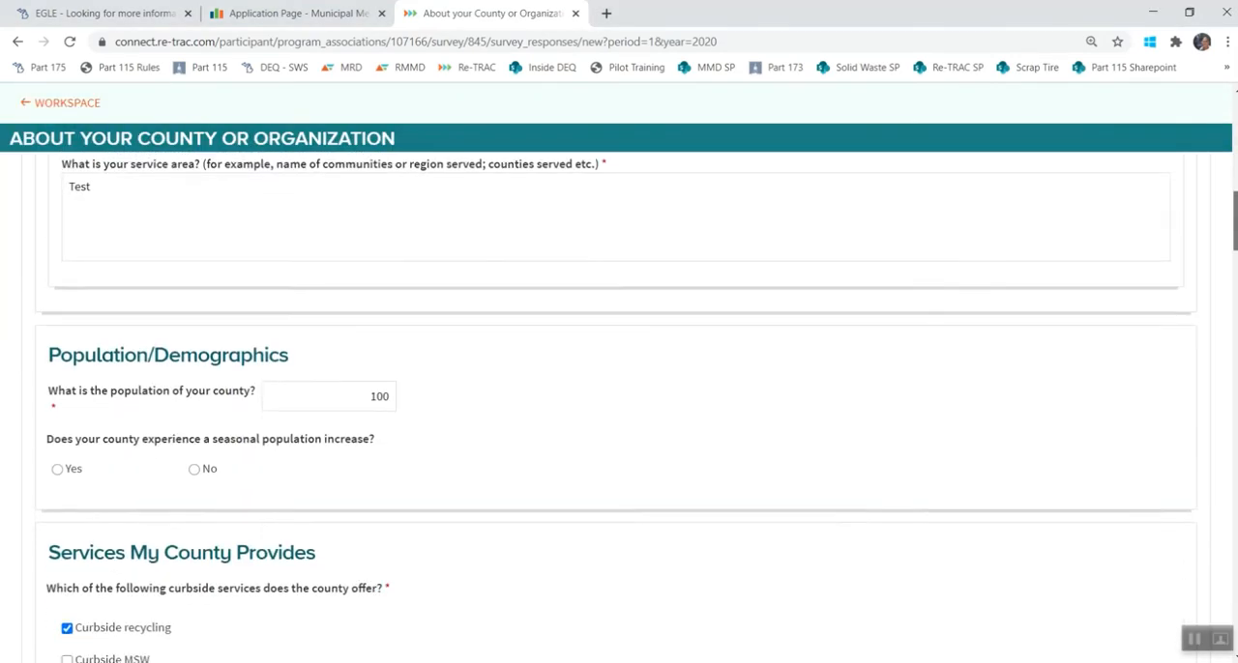
{"action": "scroll", "coordinate": [1235, 280], "scroll_direction": "down", "scroll_amount": 5}
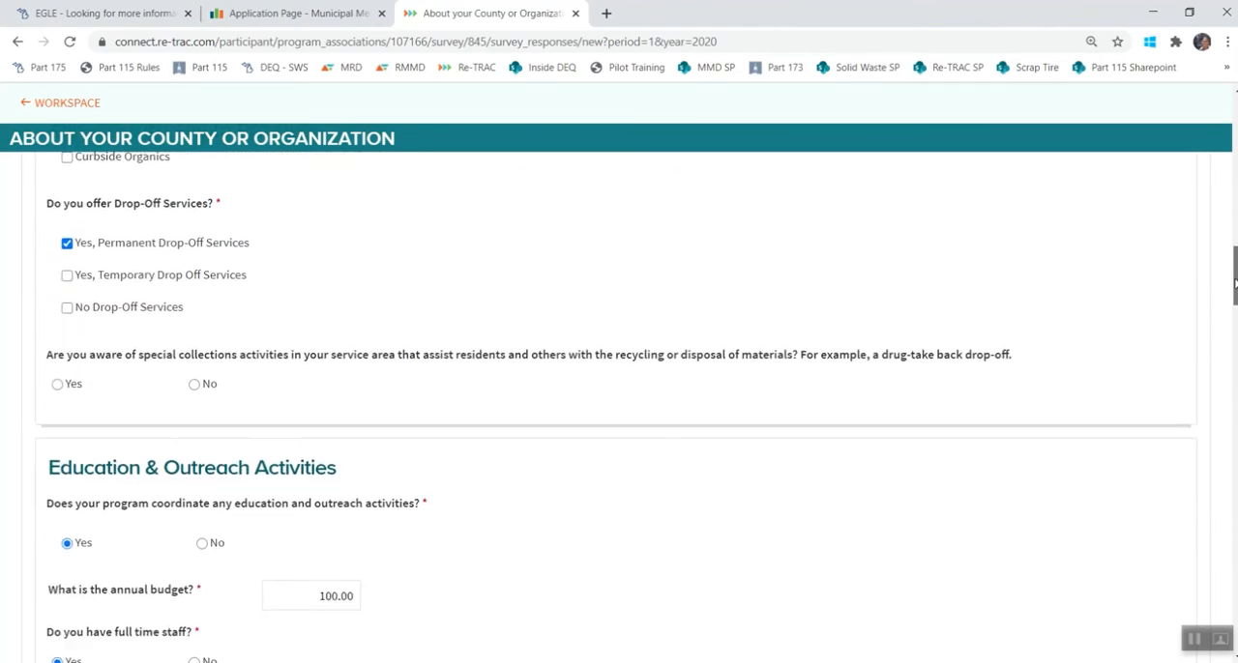
{"action": "left_click_drag", "start_coordinate": [1235, 282], "coordinate": [1235, 341]}
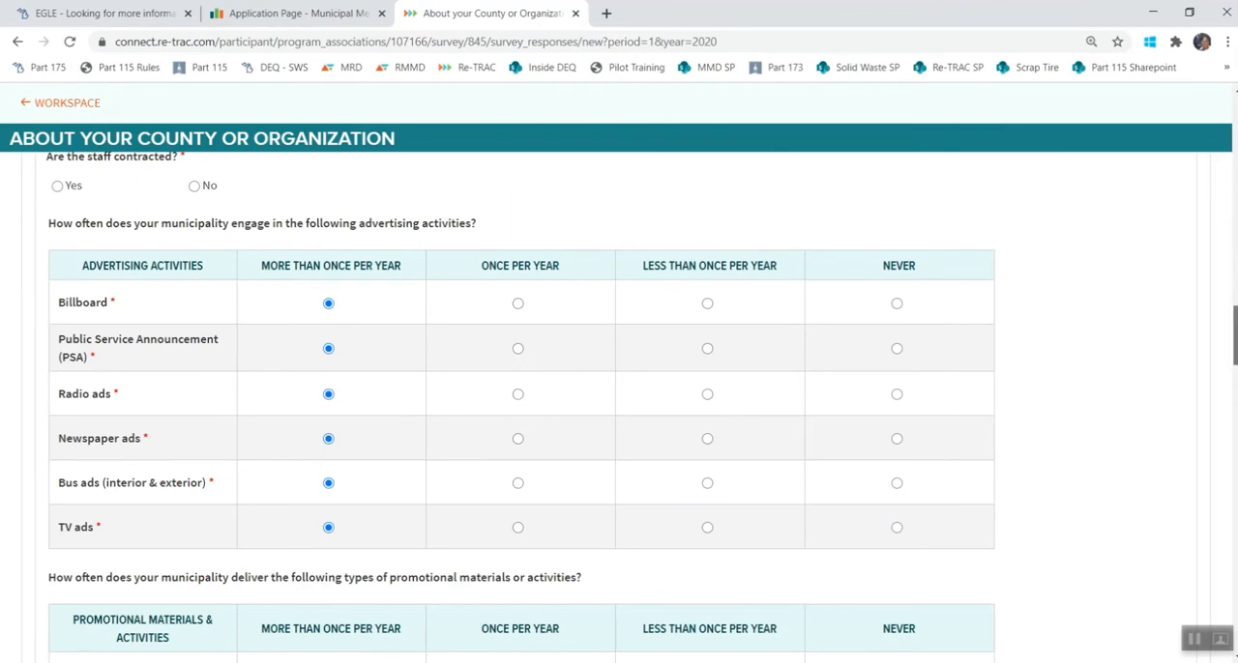
{"action": "scroll", "coordinate": [619, 406], "scroll_direction": "down", "scroll_amount": 3}
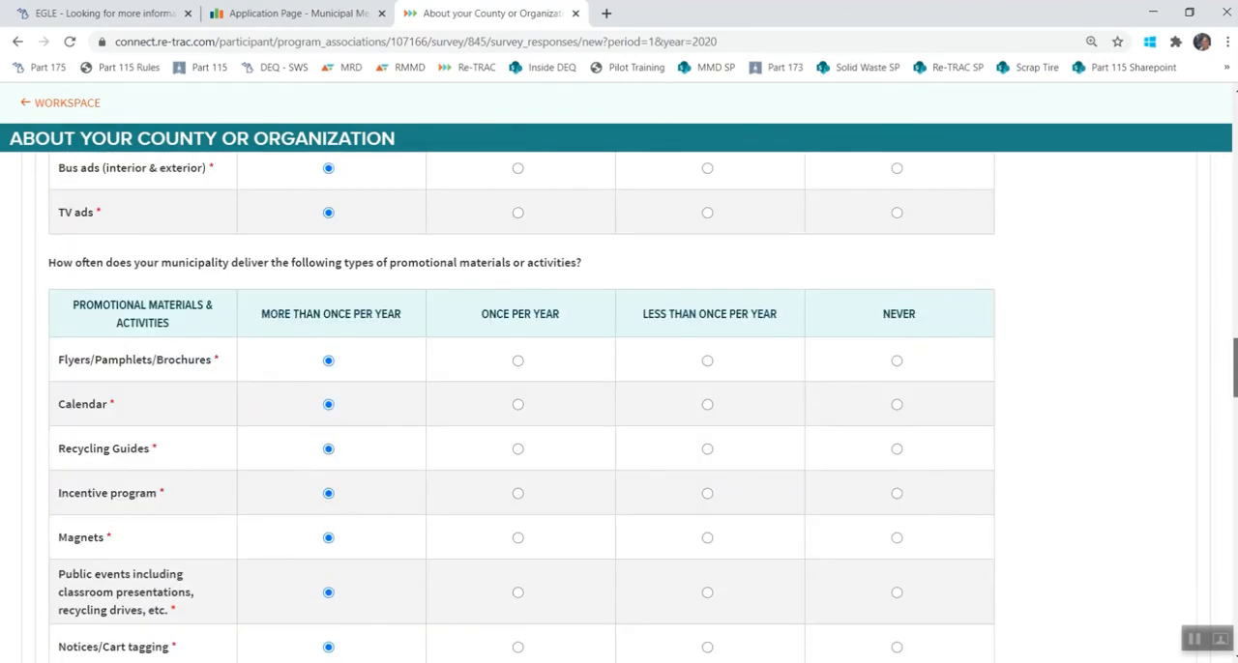
{"action": "left_click_drag", "start_coordinate": [1235, 369], "coordinate": [1233, 629]}
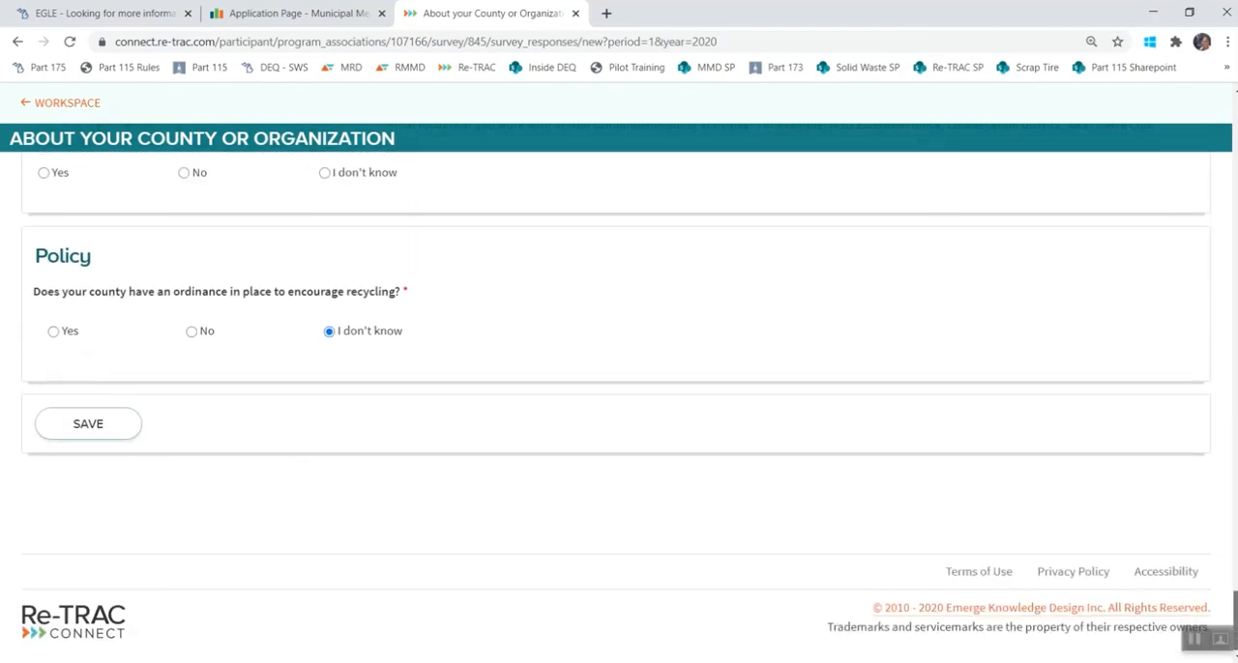
{"action": "left_click", "coordinate": [84, 431]}
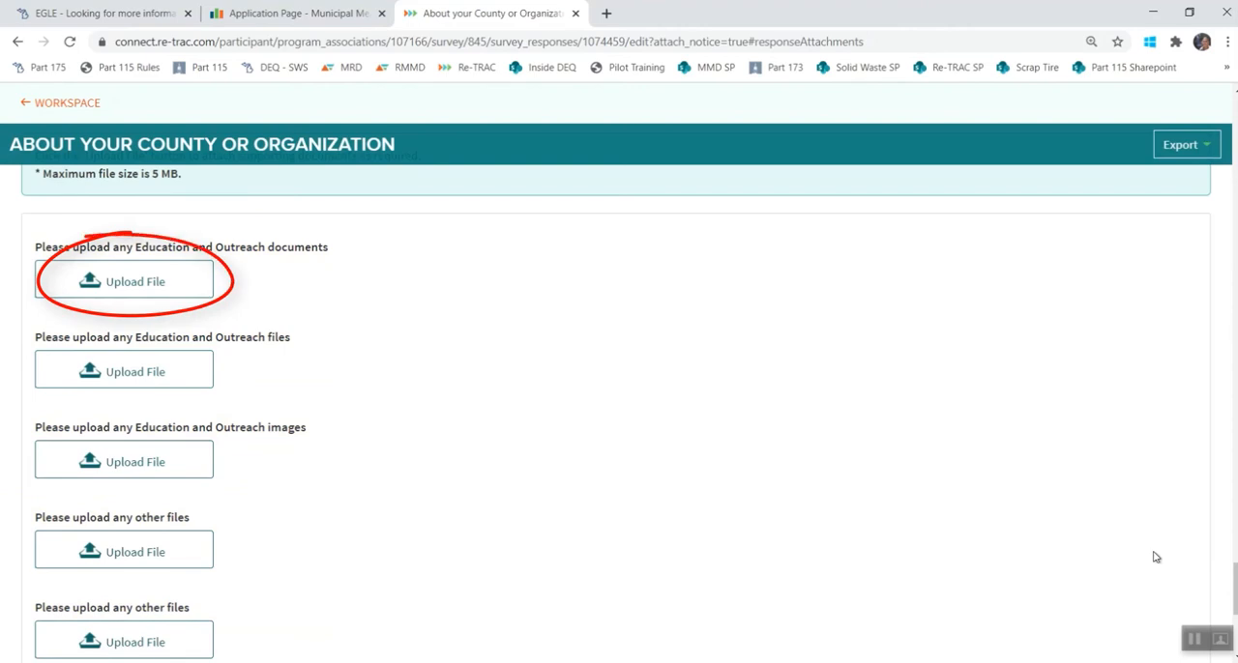
Upload a file to the survey's Education and Outreach documents attachment.
{"action": "left_click", "coordinate": [149, 288]}
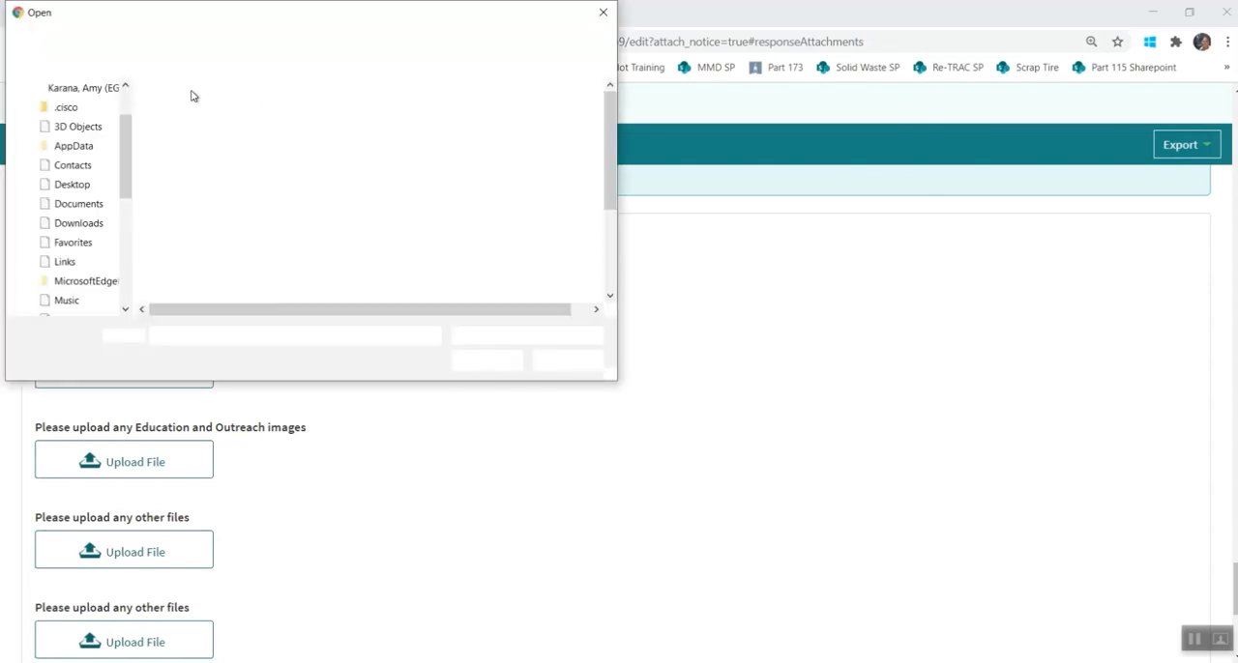
{"action": "double_click", "coordinate": [226, 126]}
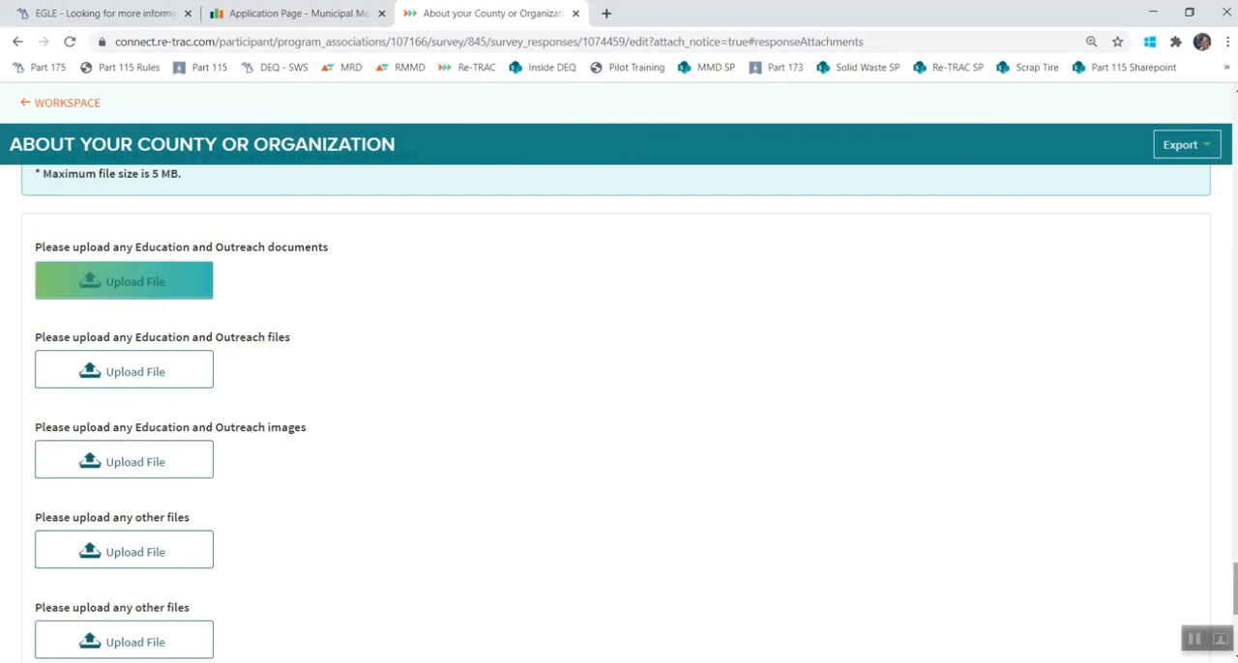
Save the About your County or Organization response and submit it as Mark Complete.
{"action": "scroll", "coordinate": [616, 413], "scroll_direction": "down", "scroll_amount": 3}
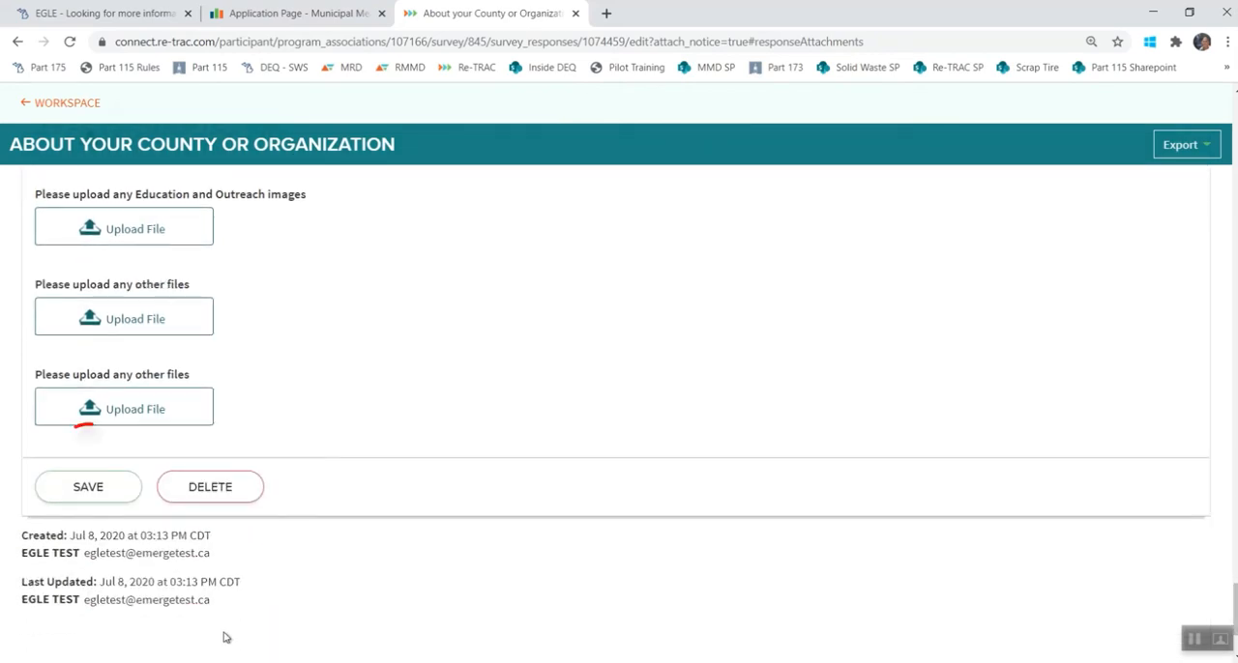
{"action": "left_click", "coordinate": [73, 489]}
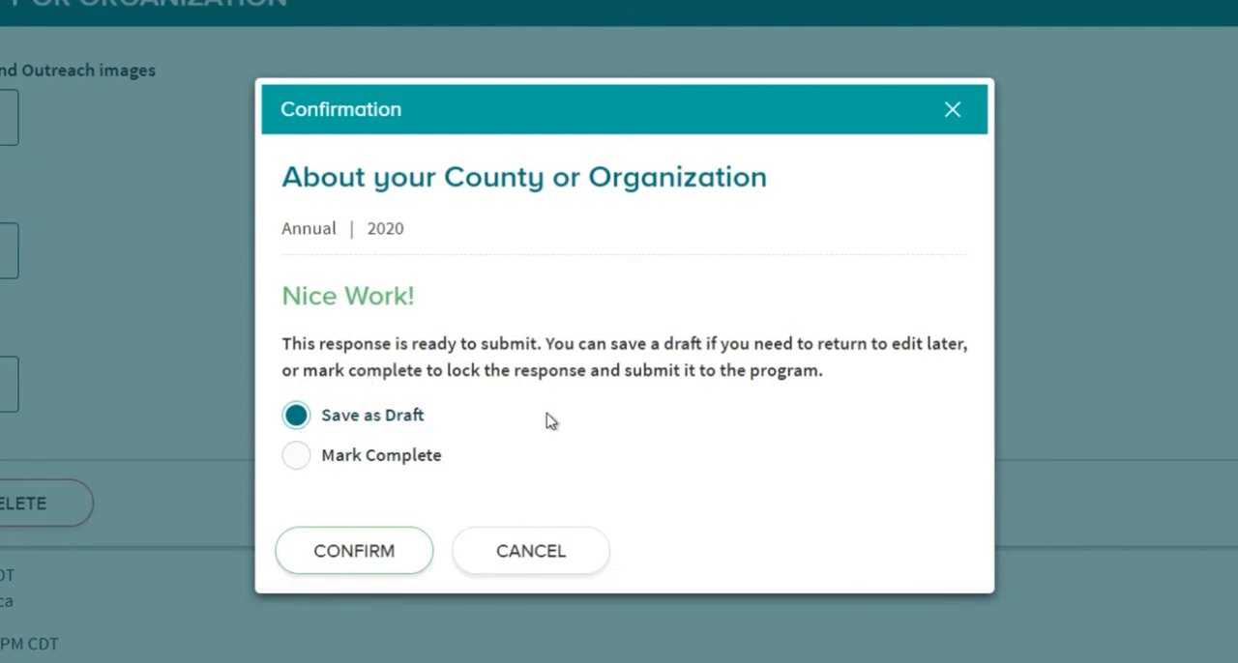
{"action": "left_click", "coordinate": [336, 458]}
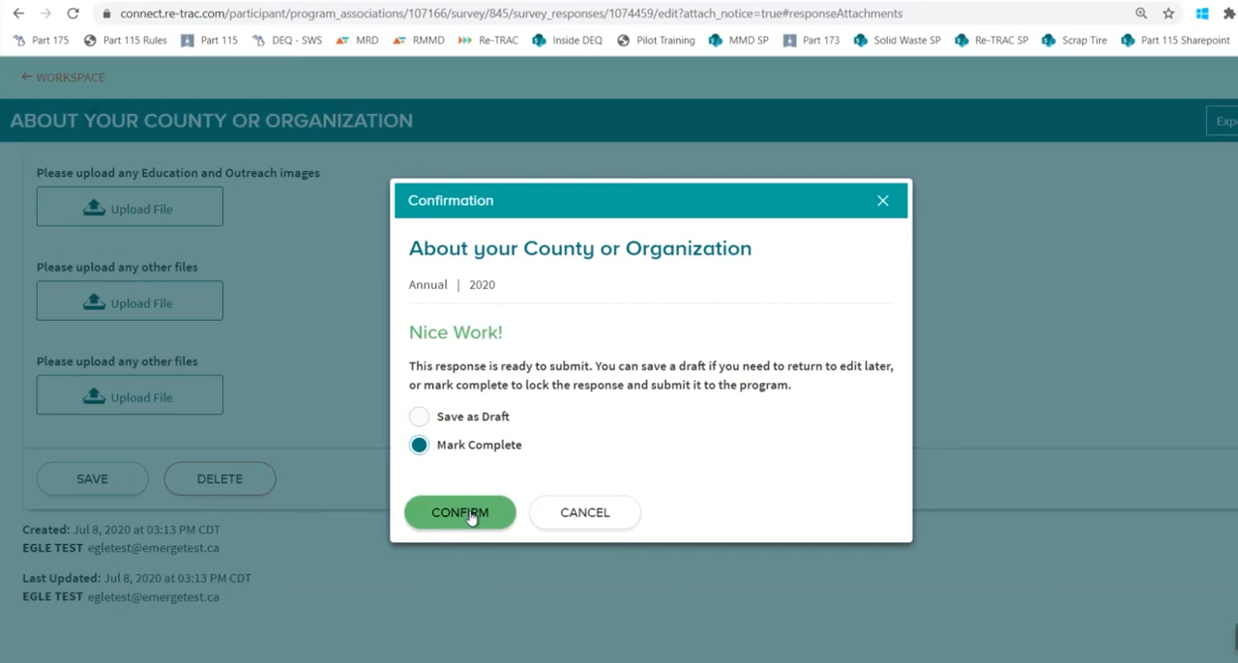
{"action": "left_click", "coordinate": [462, 513]}
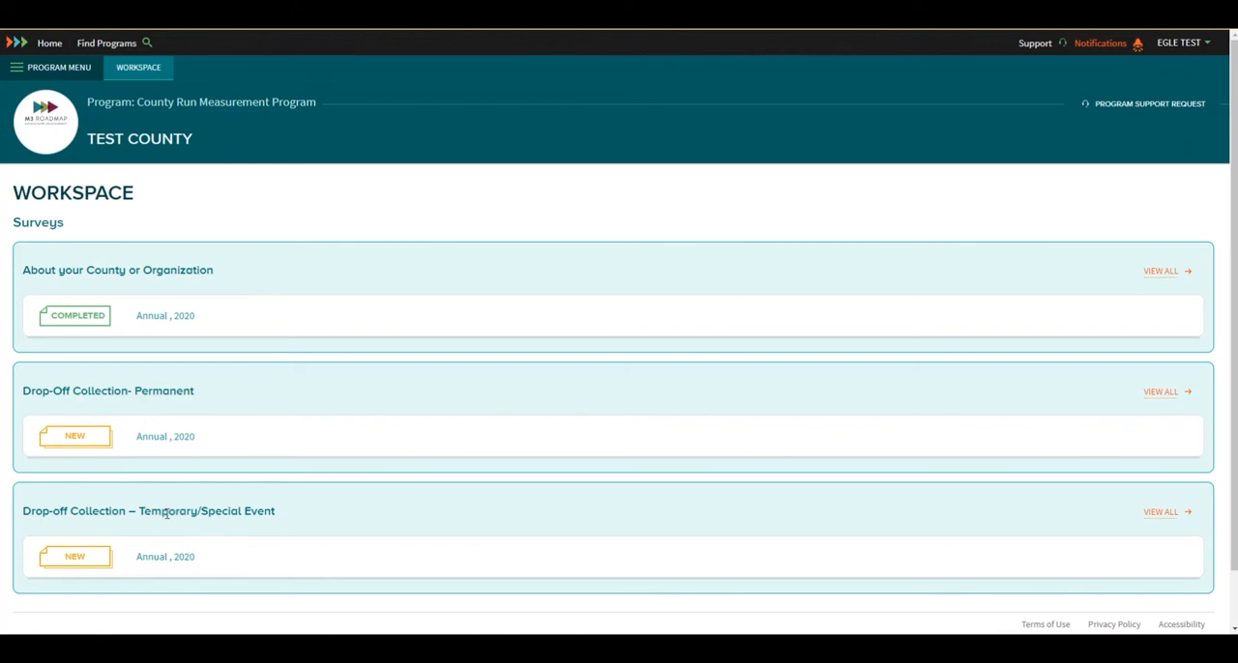
Start the 2020 annual Drop-Off Collection- Permanent survey response, save it from the end of the form, and submit it as Mark Complete.
{"action": "left_click", "coordinate": [80, 441]}
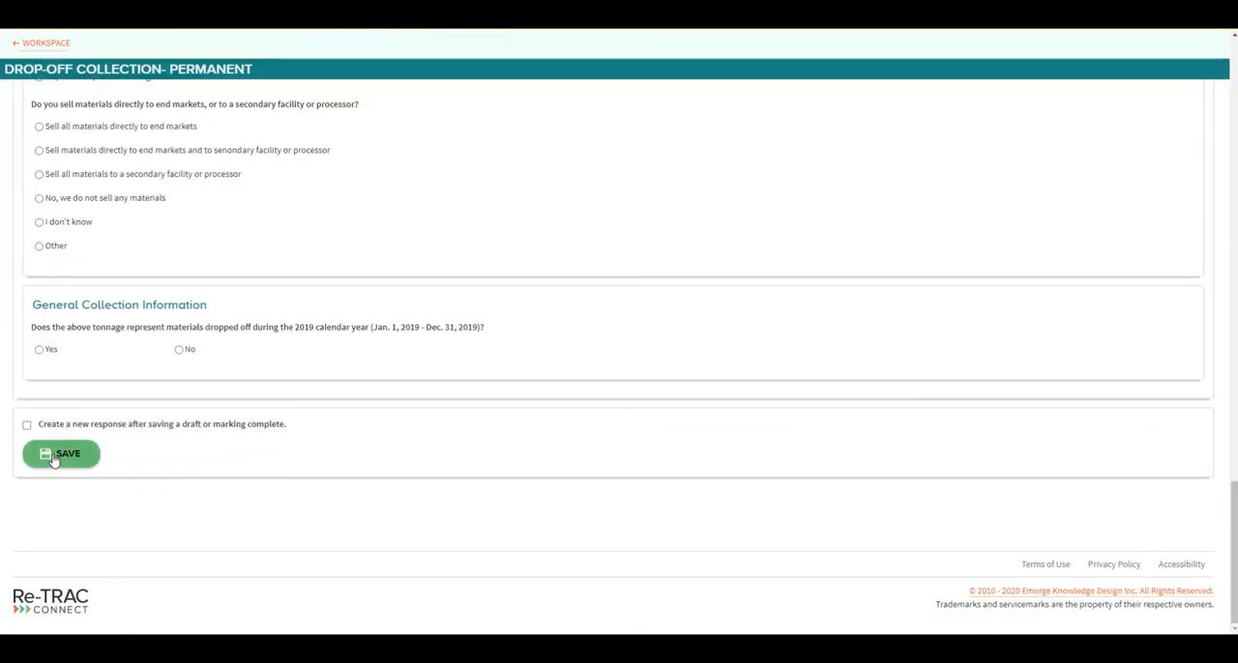
{"action": "left_click", "coordinate": [52, 456]}
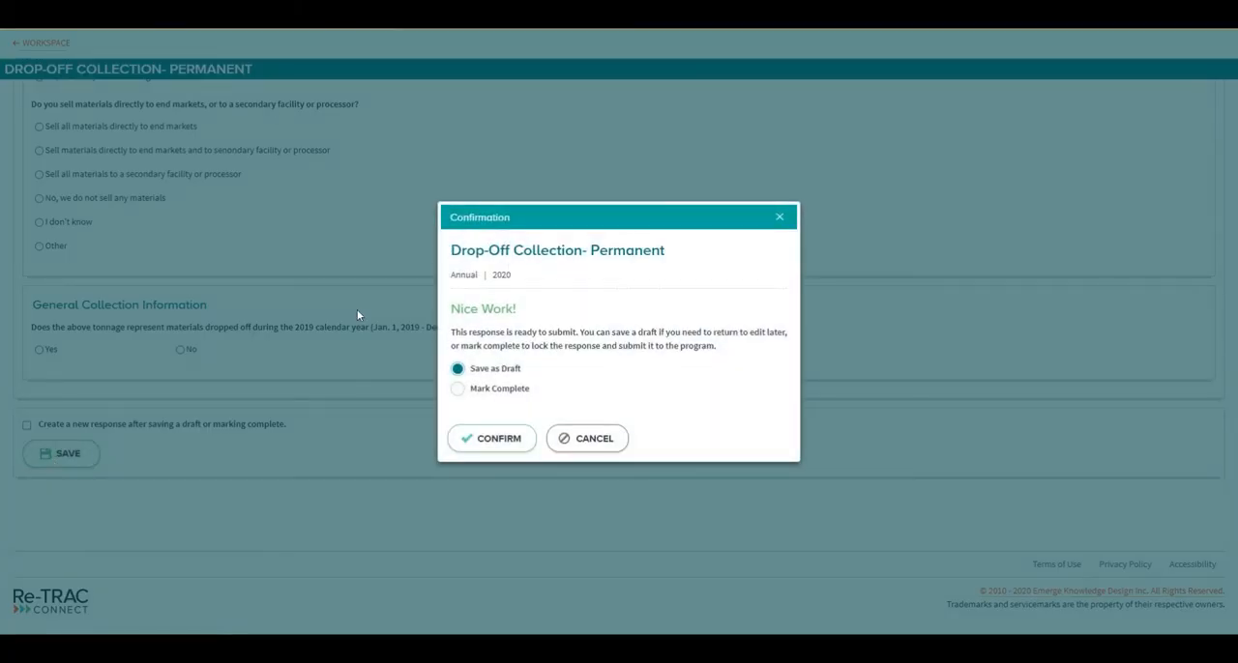
{"action": "left_click", "coordinate": [467, 391]}
{"action": "left_click", "coordinate": [470, 439]}
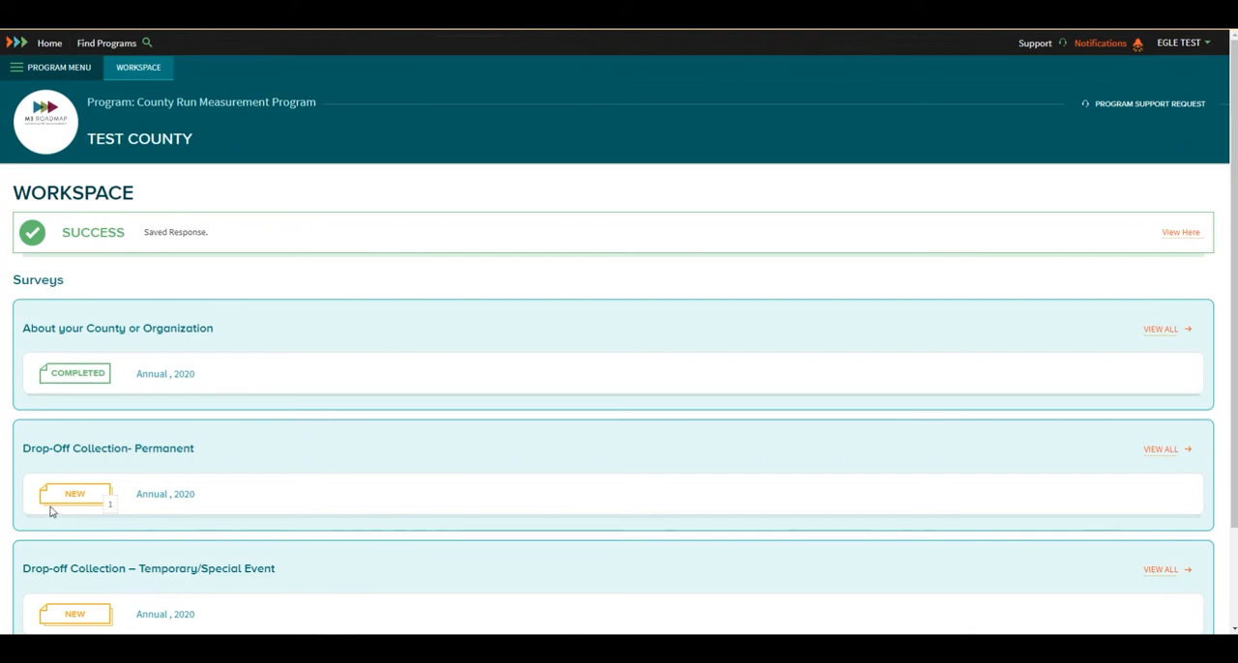
Check the submitted Drop-Off Collection- Permanent responses and look through a new response form, from Drop-off Facility Information to the tonnage and end-market questions.
{"action": "left_click", "coordinate": [110, 508]}
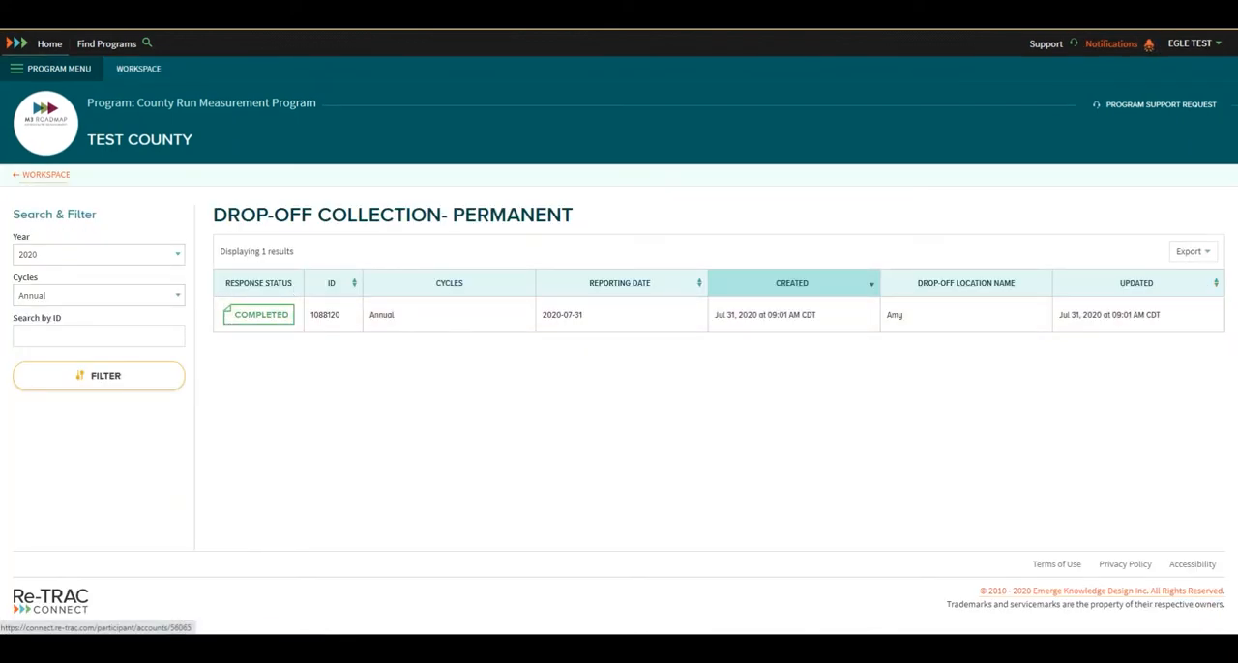
{"action": "left_click", "coordinate": [14, 15]}
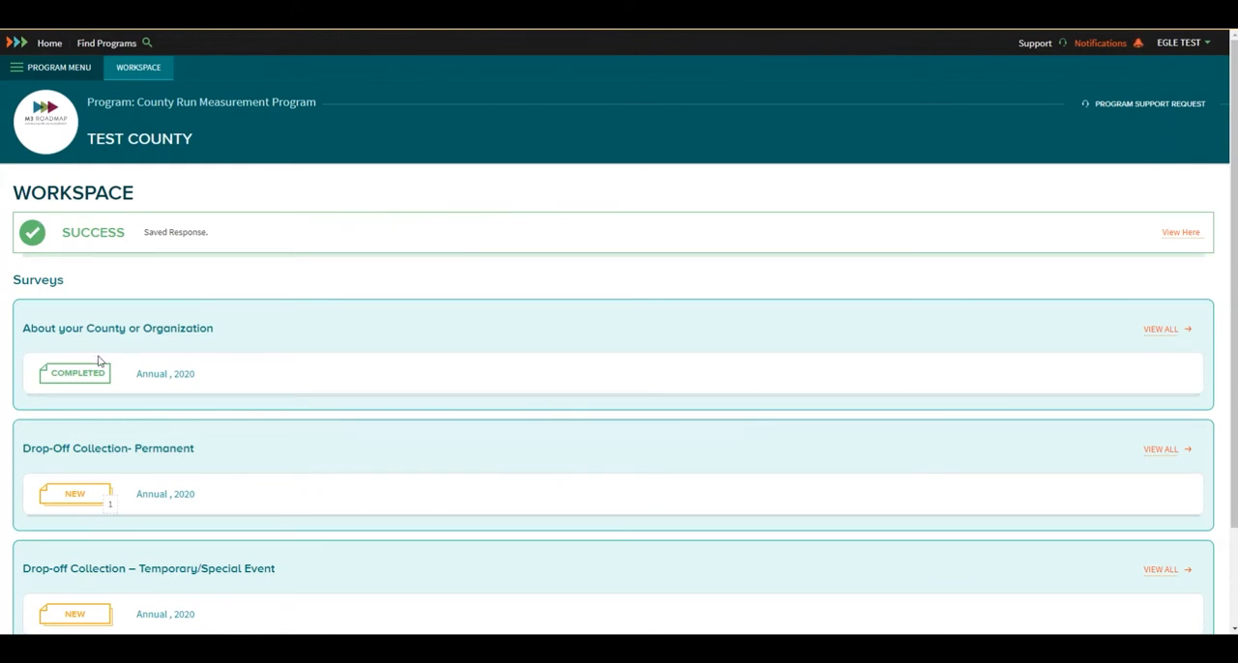
{"action": "left_click", "coordinate": [73, 502]}
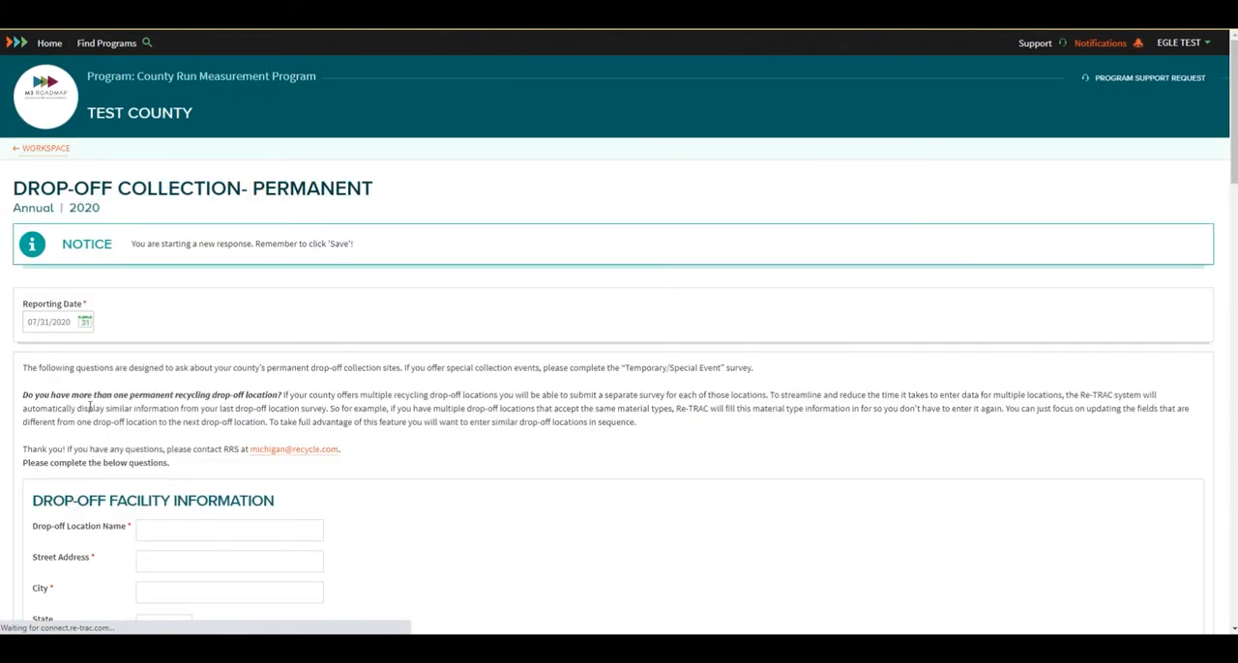
{"action": "scroll", "coordinate": [104, 345], "scroll_direction": "down", "scroll_amount": 2}
{"action": "scroll", "coordinate": [104, 345], "scroll_direction": "down", "scroll_amount": 10}
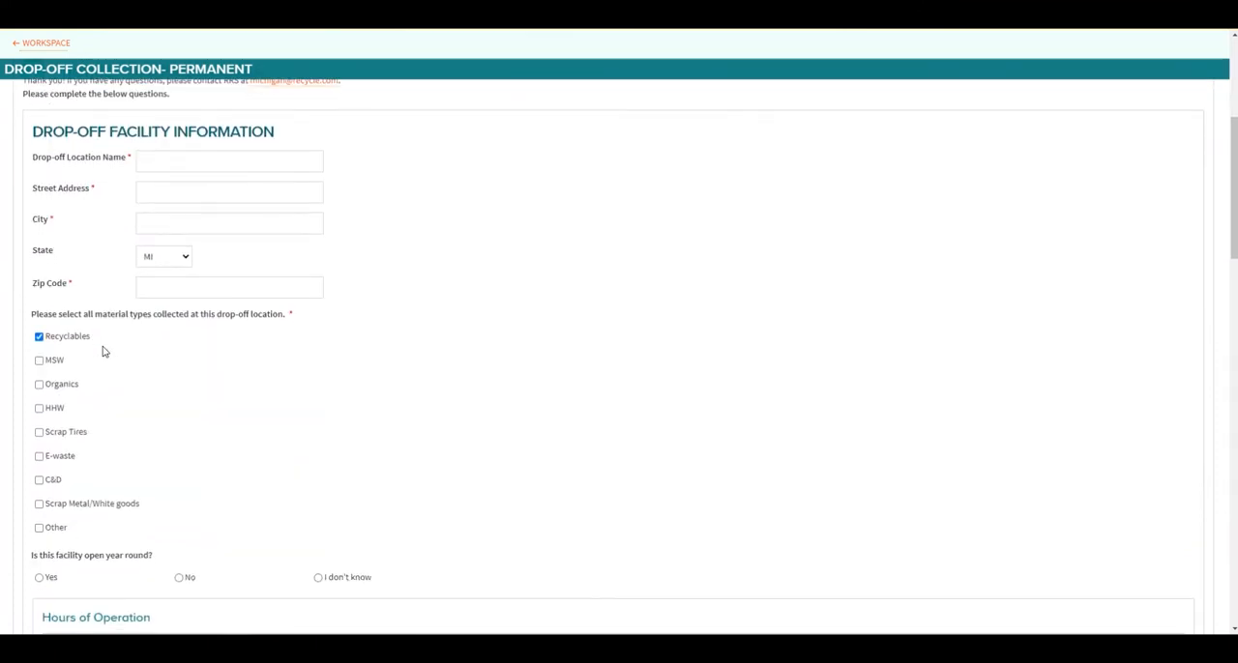
{"action": "scroll", "coordinate": [104, 351], "scroll_direction": "down", "scroll_amount": 15}
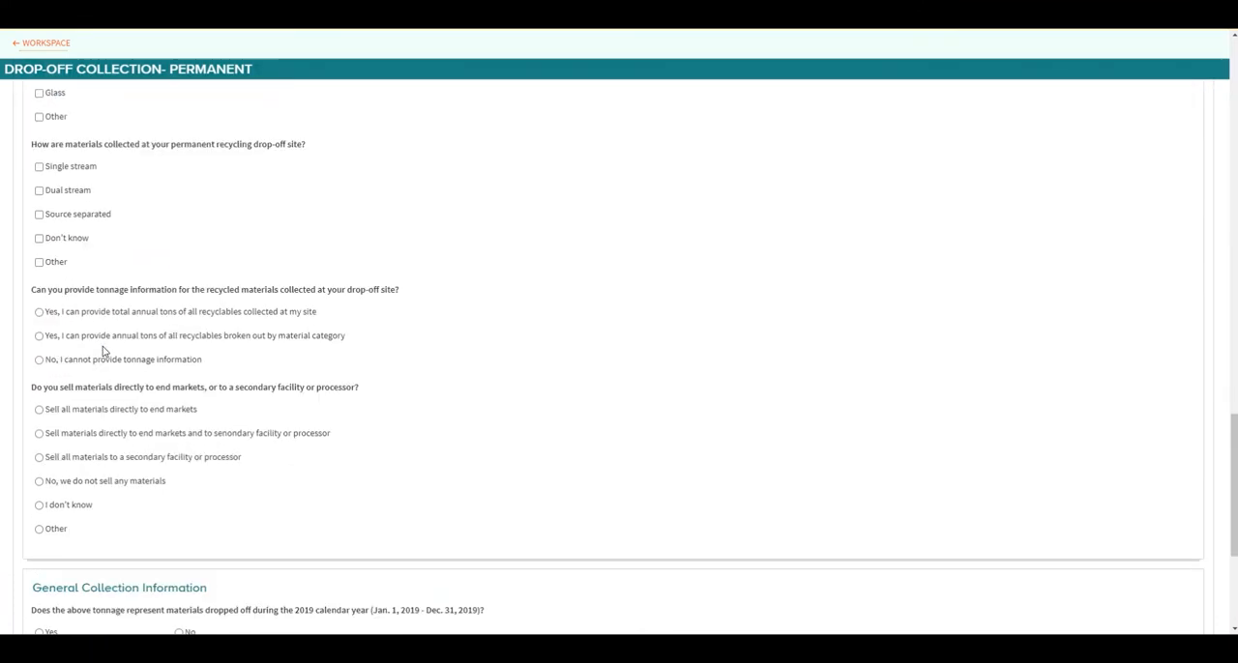
{"action": "scroll", "coordinate": [105, 353], "scroll_direction": "up", "scroll_amount": 4}
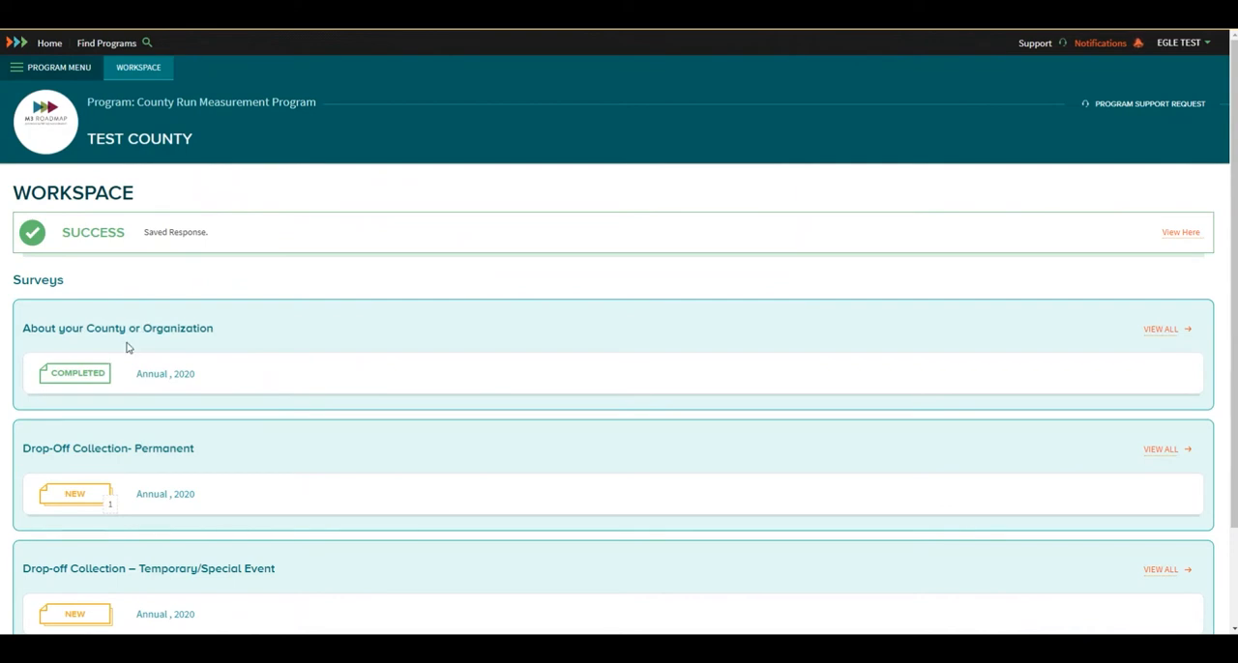
{"action": "scroll", "coordinate": [125, 346], "scroll_direction": "down", "scroll_amount": 1}
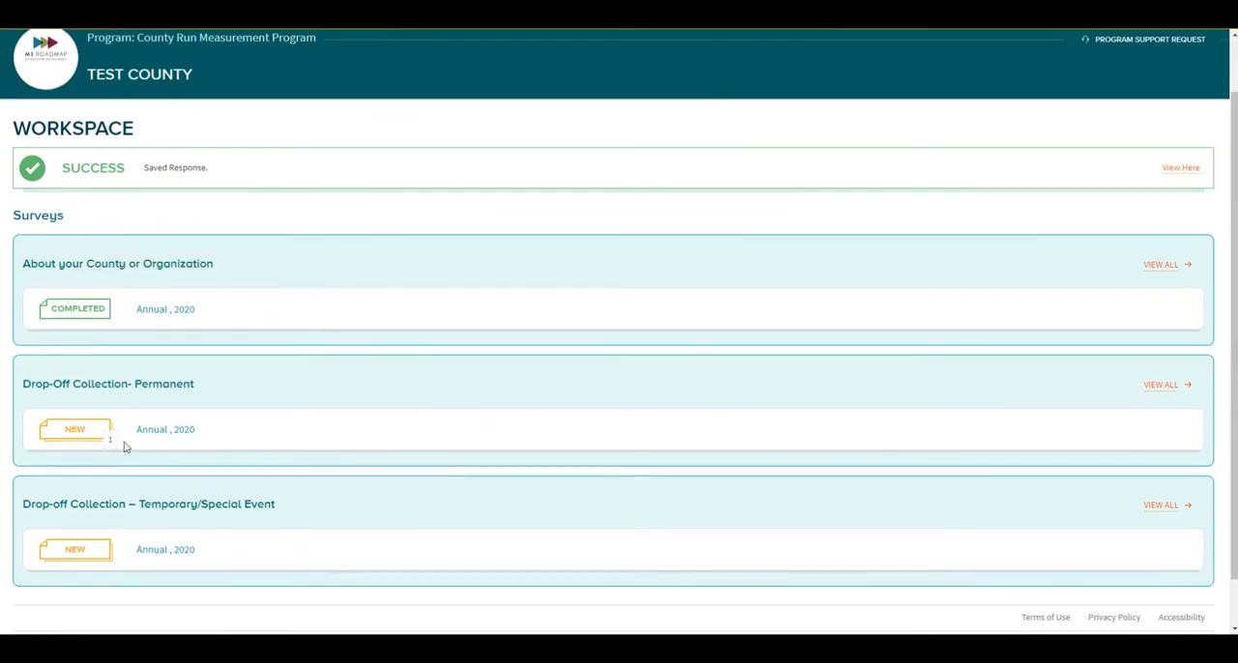